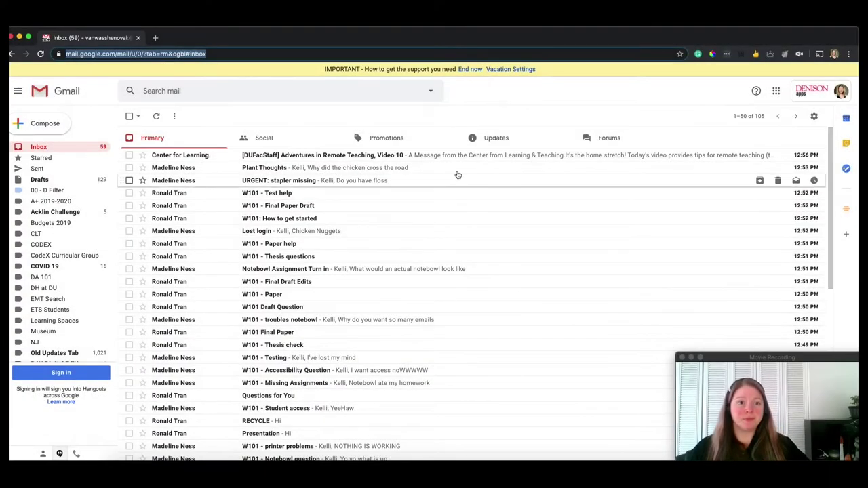
Step: Return focus from the address bar to the inbox and scroll through the message list
left_click(219, 52)
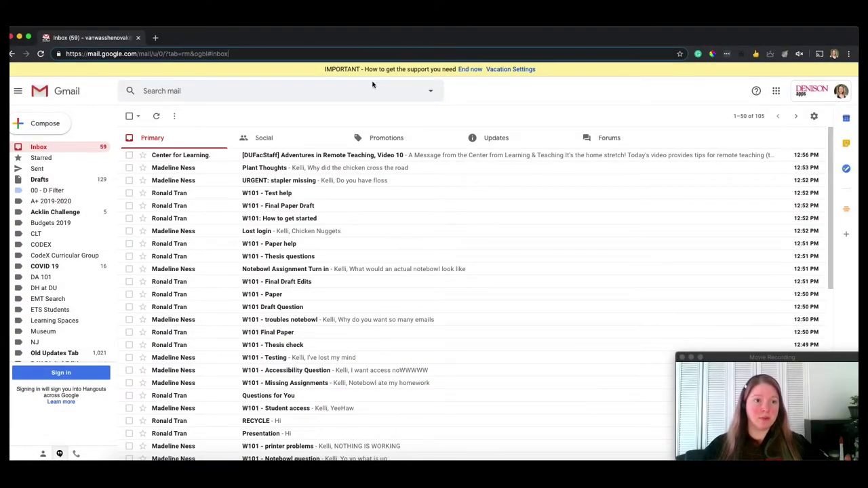
left_click(496, 98)
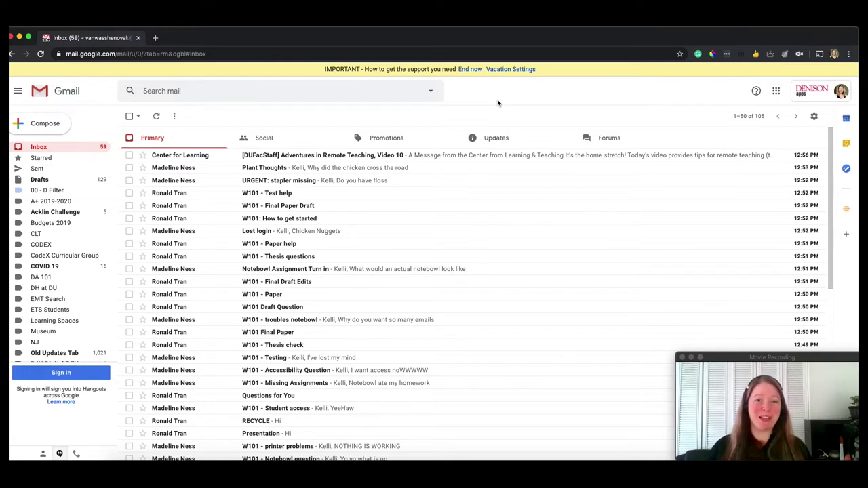
left_click(404, 38)
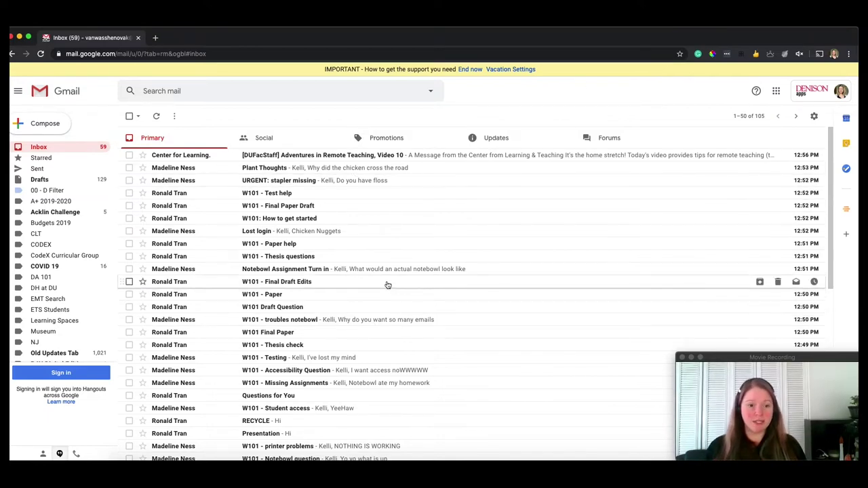
scroll(388, 285, "down", 3)
scroll(384, 288, "up", 2)
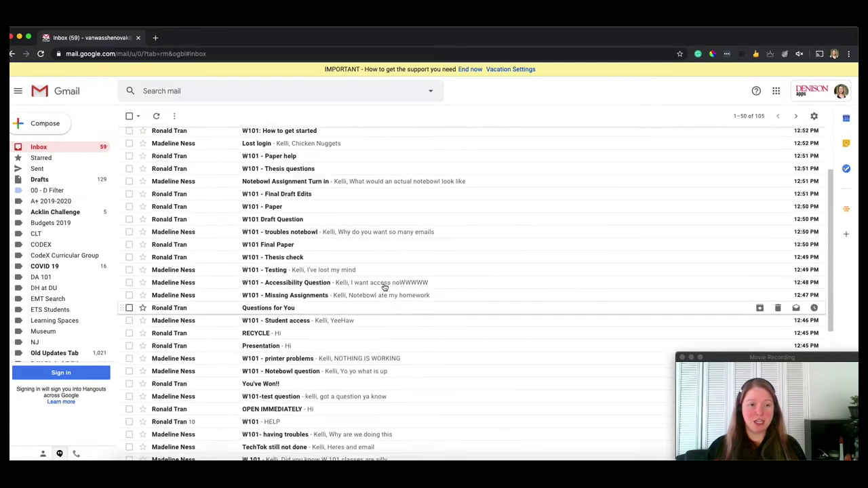
scroll(384, 288, "up", 2)
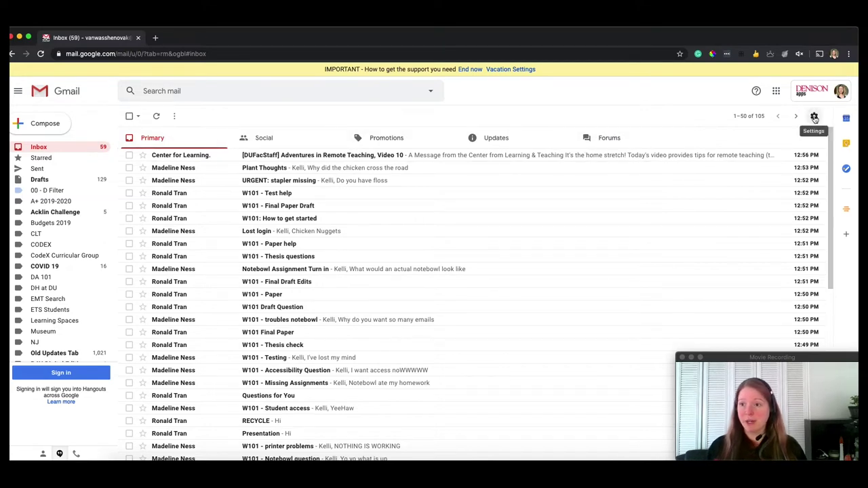
Step: Open the Inbox settings and review the Inbox type choices, keeping Default
left_click(815, 118)
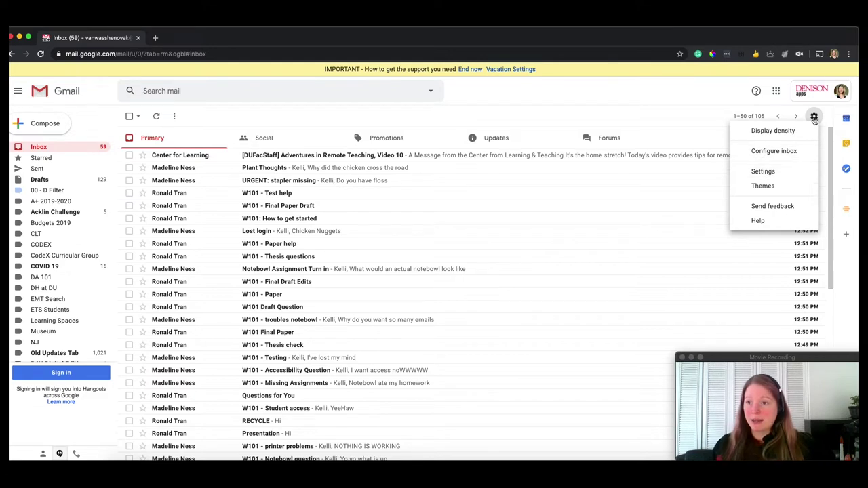
left_click(815, 118)
left_click(815, 118)
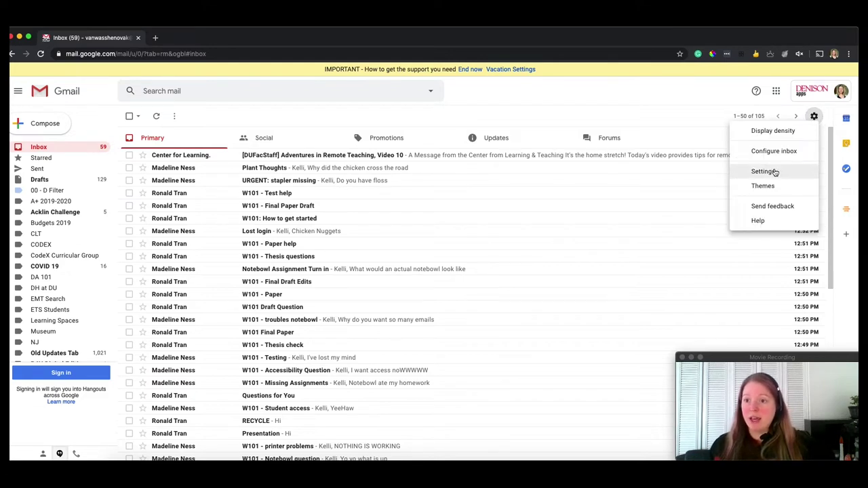
left_click(765, 172)
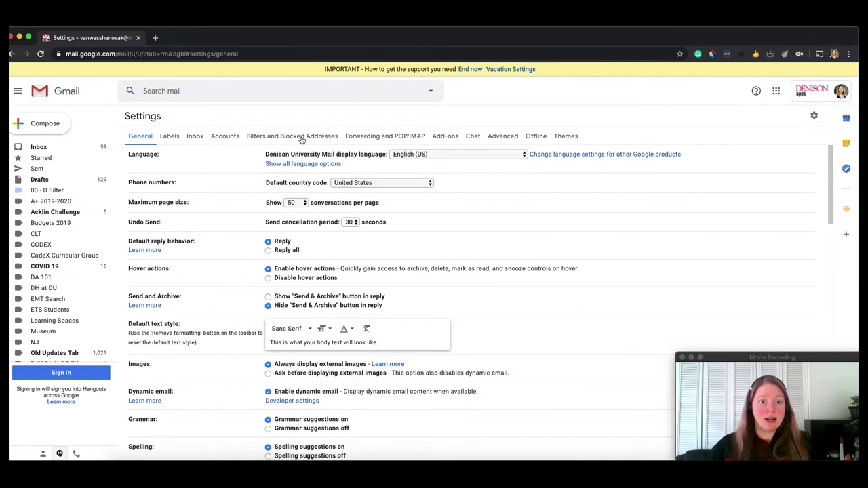
left_click(196, 137)
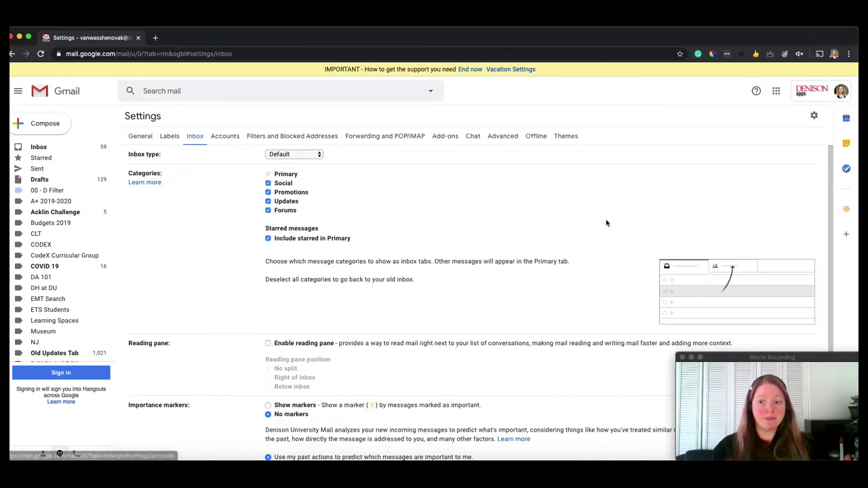
left_click(319, 155)
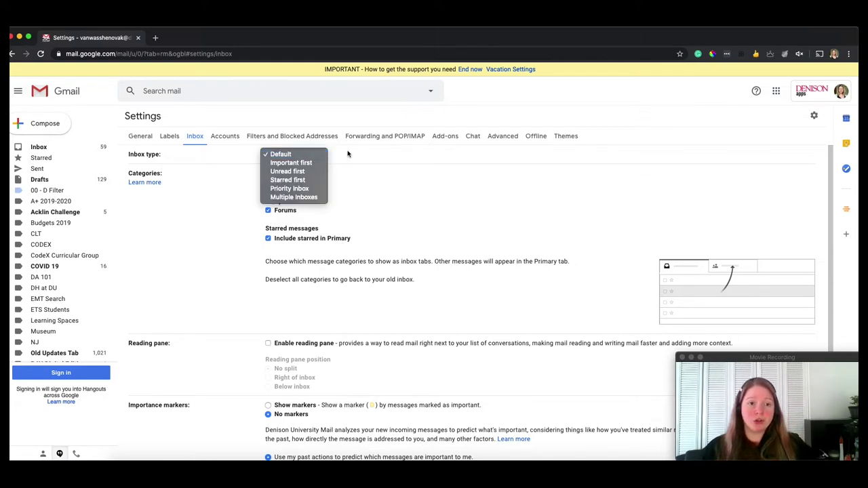
left_click(349, 156)
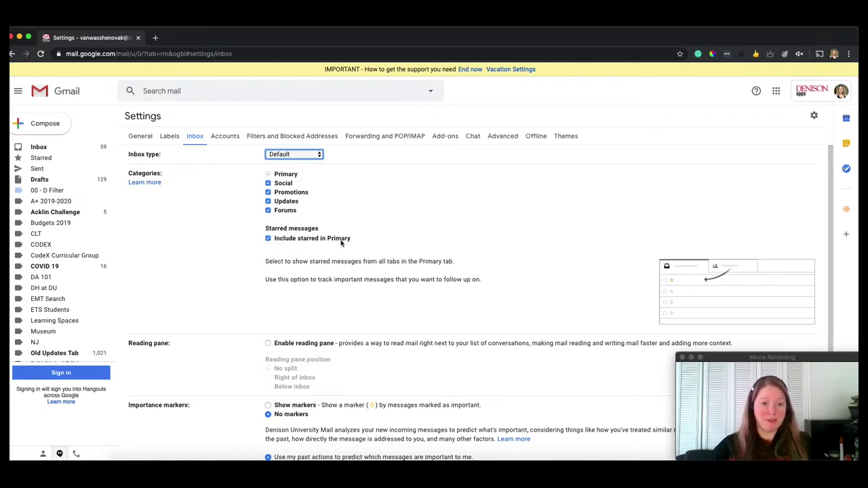
Step: Scroll through the remaining inbox options, then leave Settings without saving
scroll(341, 242, "down", 3)
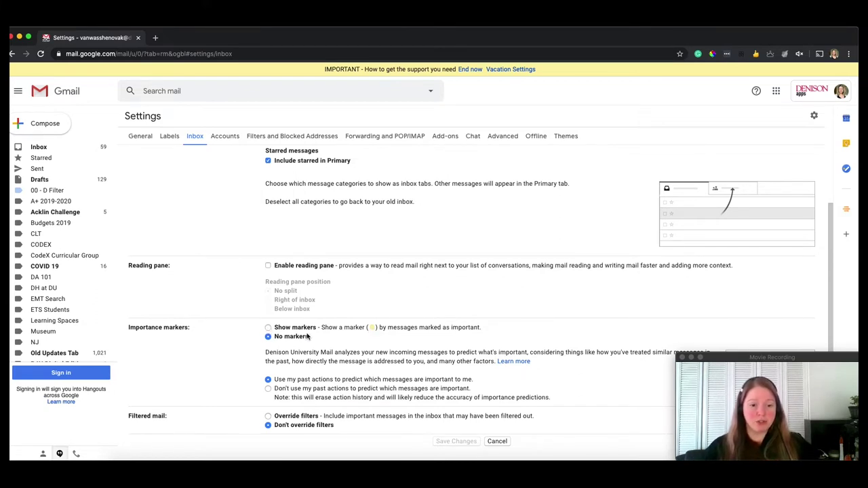
scroll(310, 365, "down", 1)
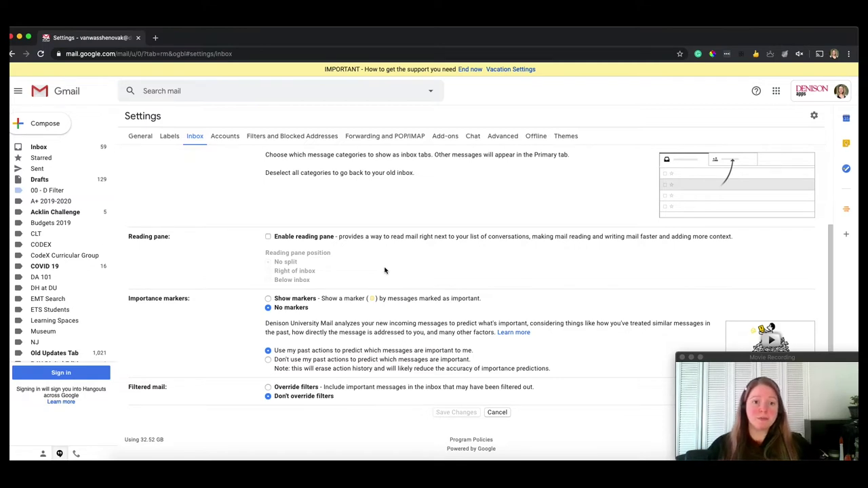
scroll(385, 271, "up", 3)
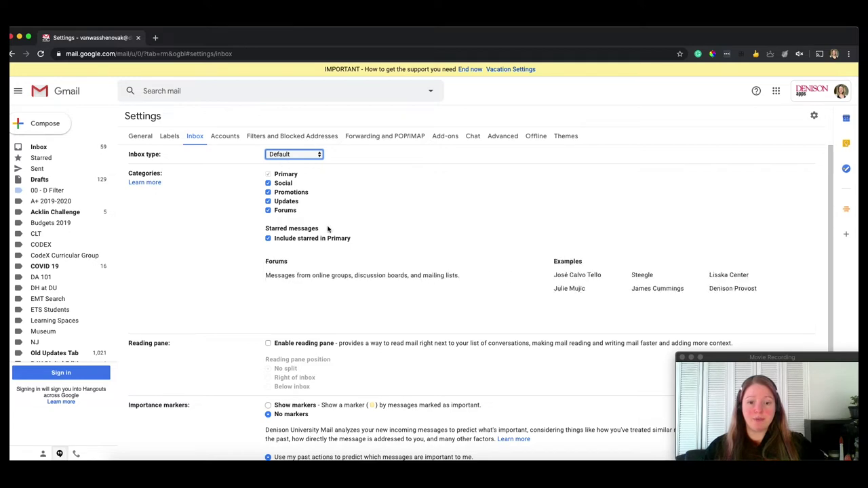
scroll(327, 228, "down", 3)
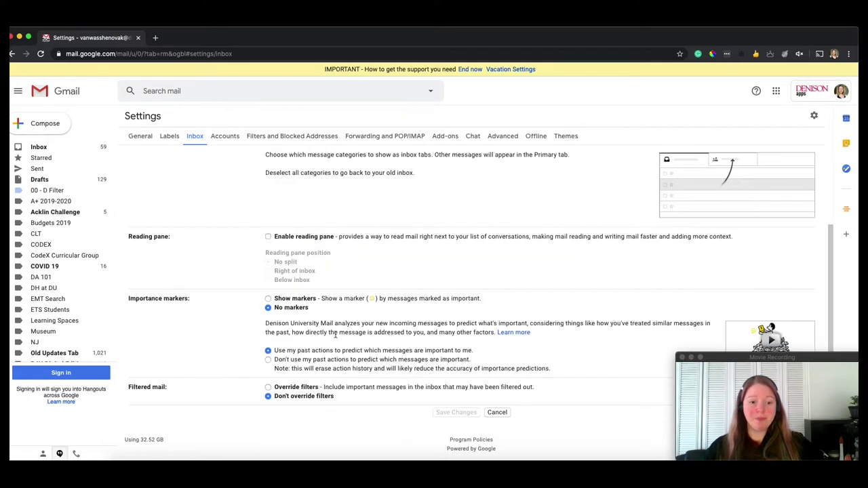
left_click(495, 413)
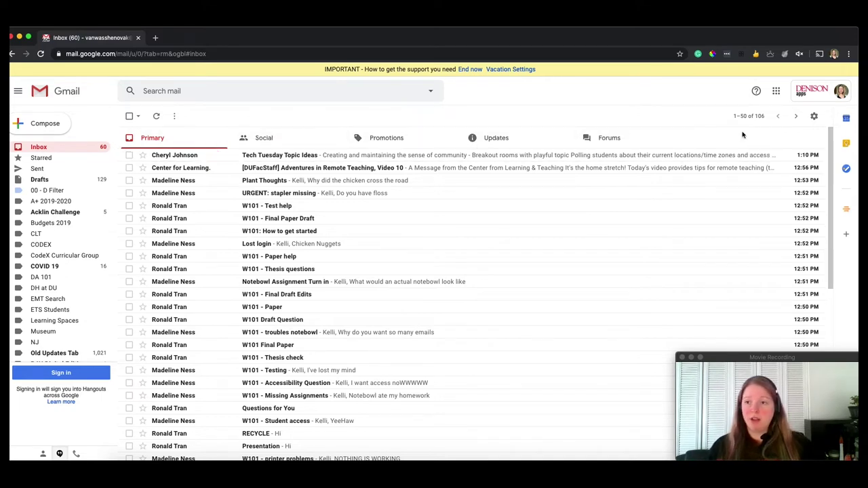
Step: Uncheck Promotions in Configure inbox and save, leaving Primary, Social, Updates and Forums
left_click(814, 117)
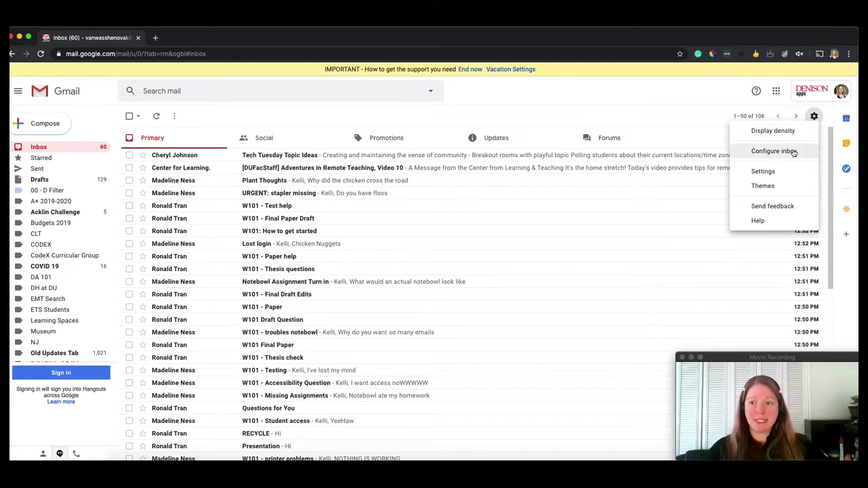
left_click(765, 155)
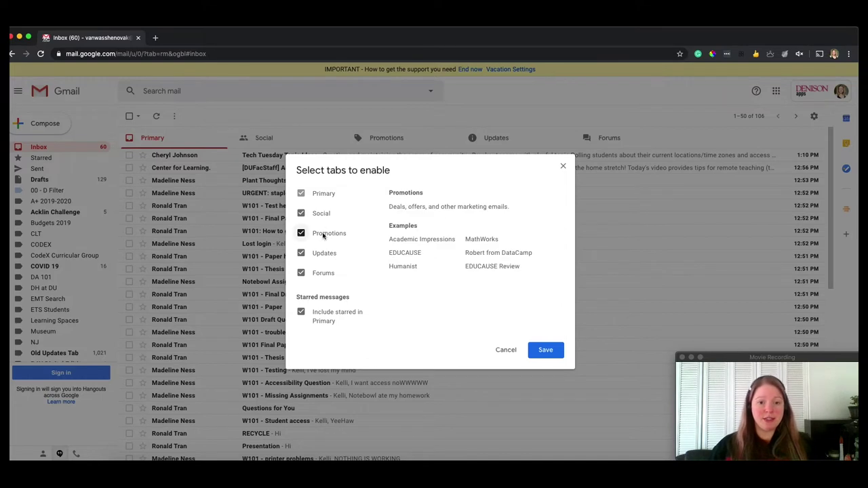
mouse_move(328, 259)
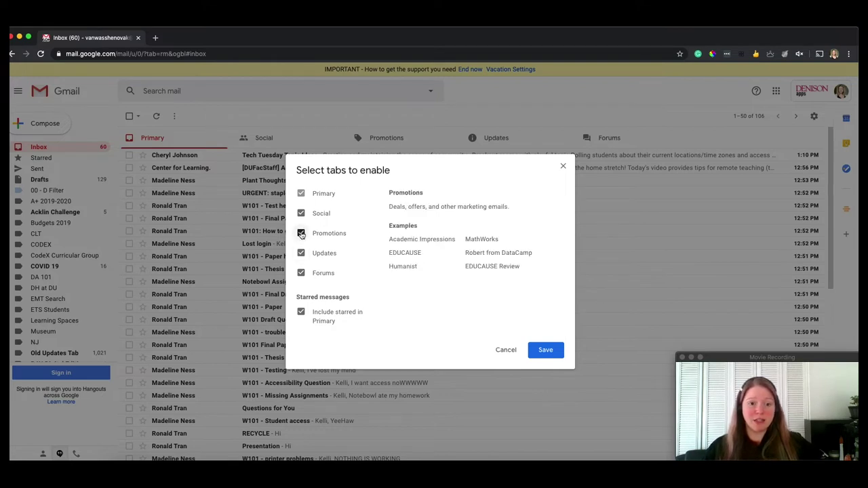
left_click(301, 233)
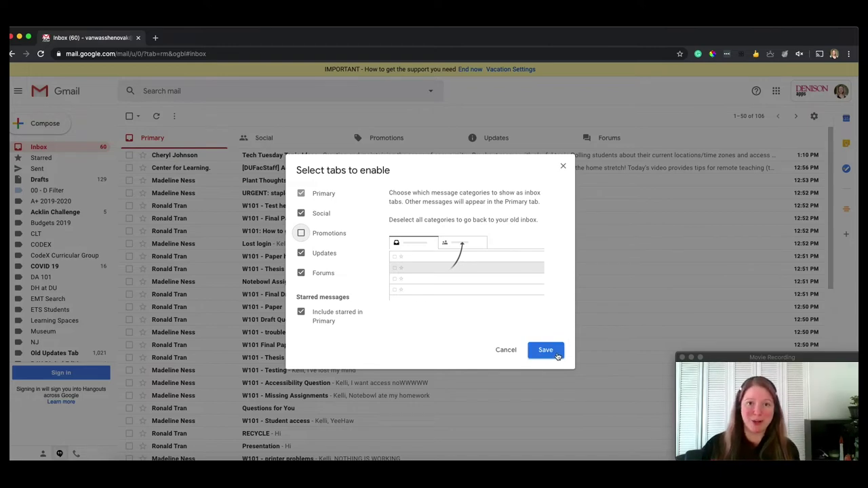
left_click(547, 354)
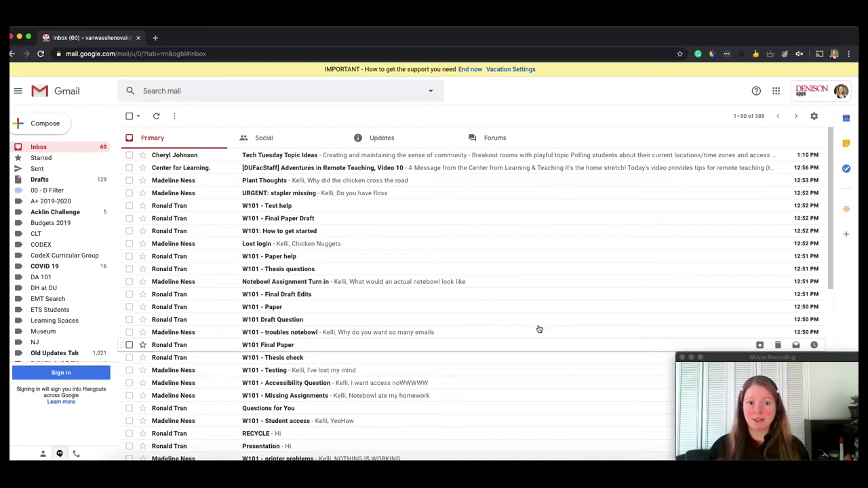
Step: Scroll the inbox and look at the Newest/Oldest sorting choices
scroll(483, 281, "down", 10)
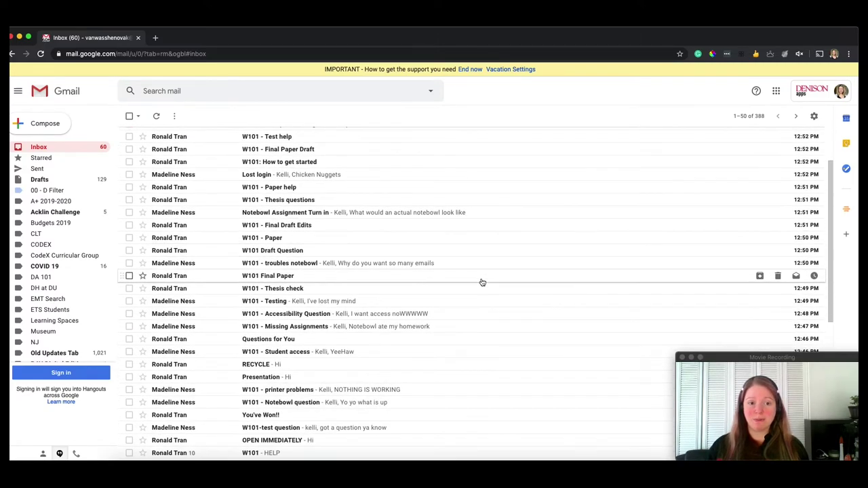
scroll(480, 283, "up", 10)
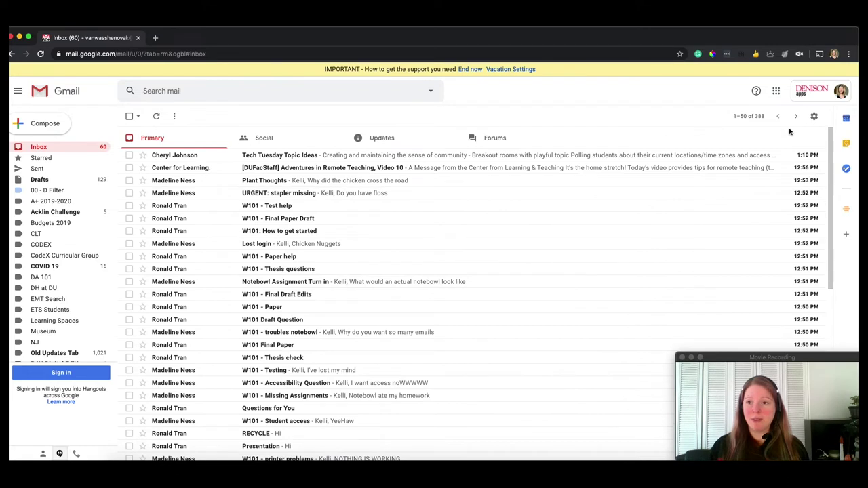
left_click(753, 116)
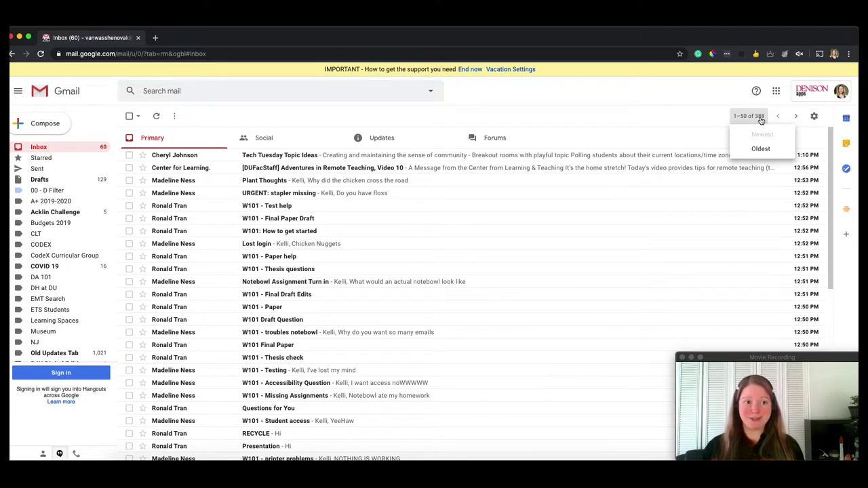
left_click(761, 119)
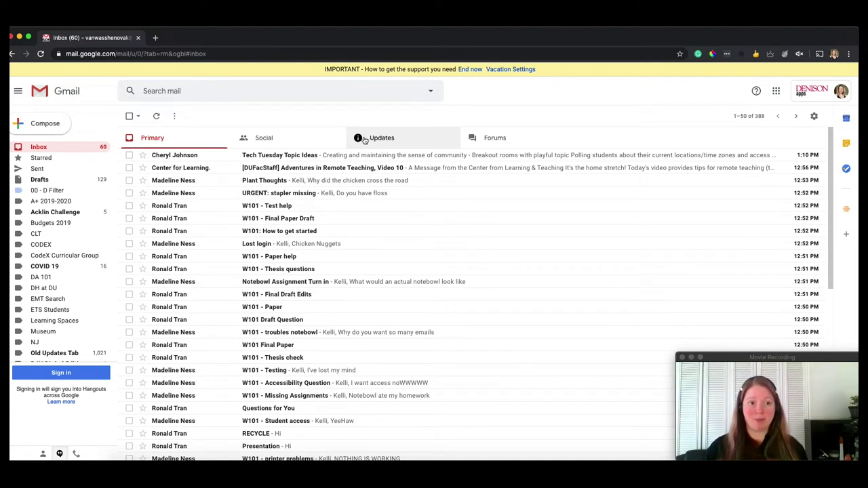
Step: Recheck Promotions in Configure inbox, save, and view the Social category's messages
left_click(814, 116)
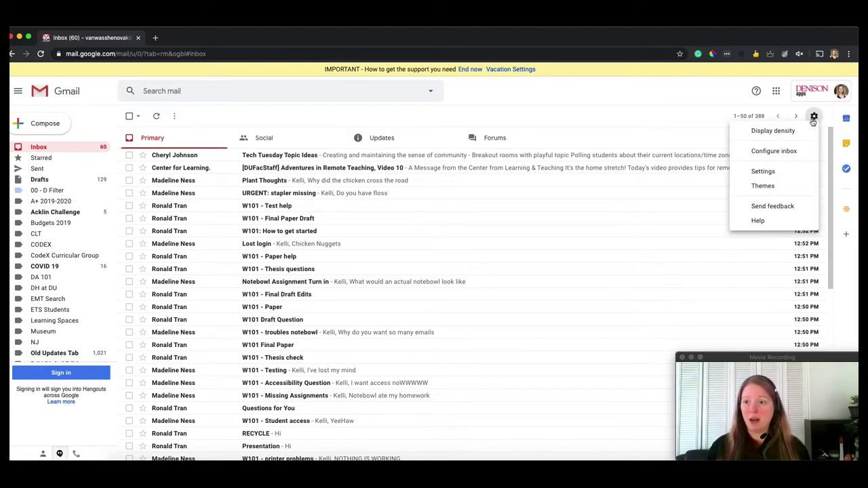
left_click(773, 152)
left_click(318, 235)
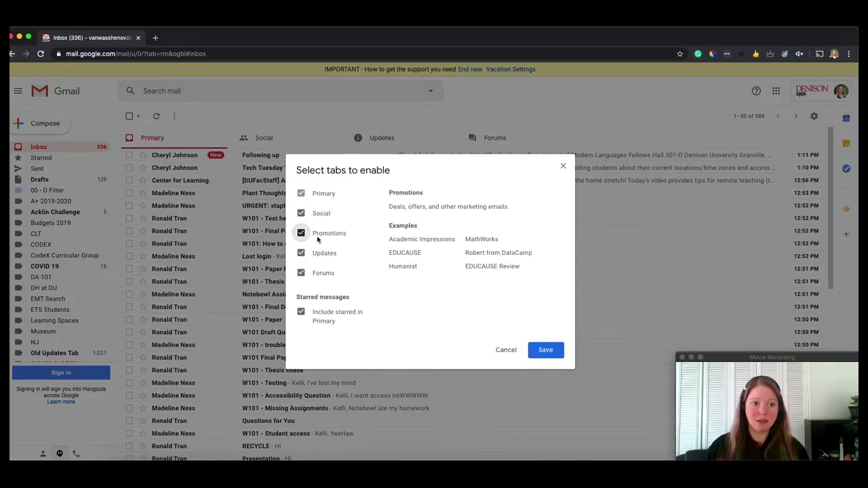
left_click(546, 350)
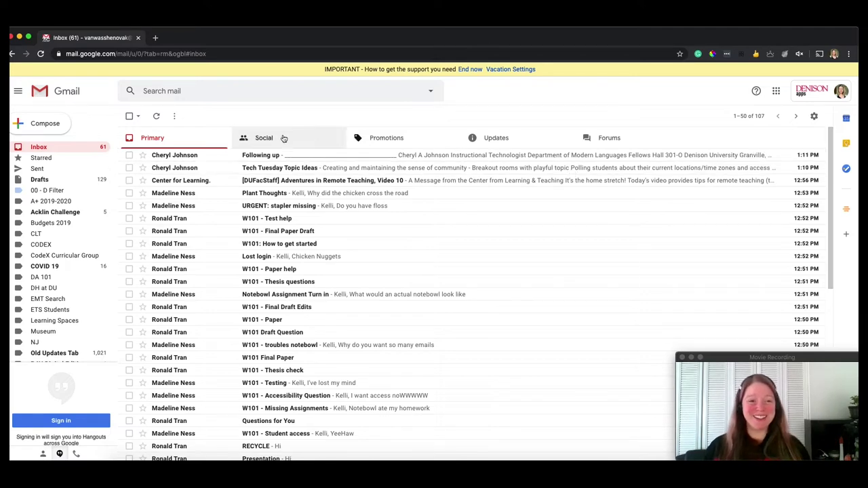
left_click(285, 141)
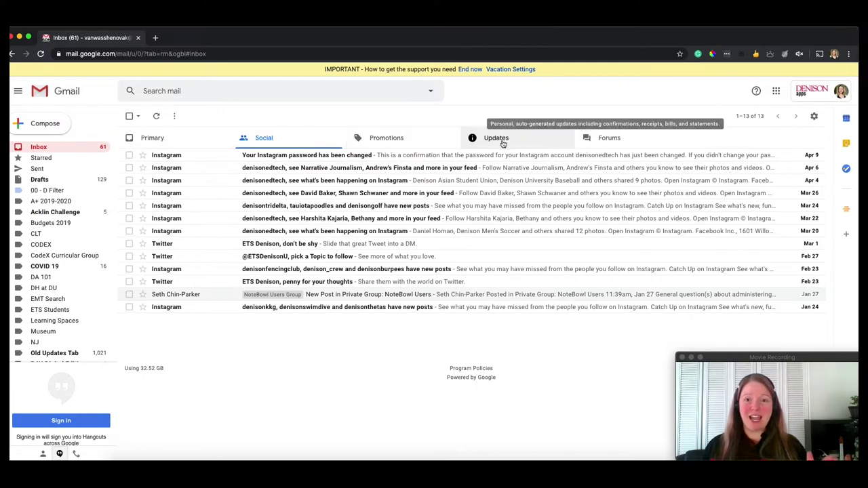
Step: Open the Promotions tab and scroll through its 282 conversations
left_click(416, 141)
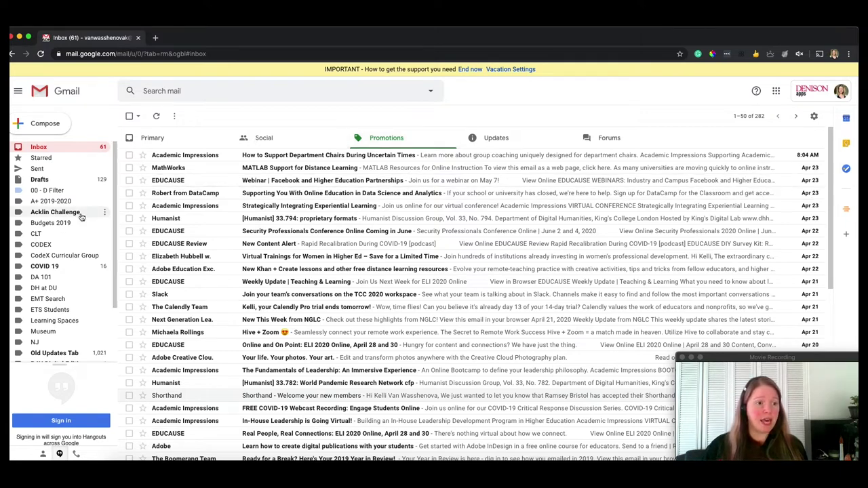
scroll(80, 224, "down", 1)
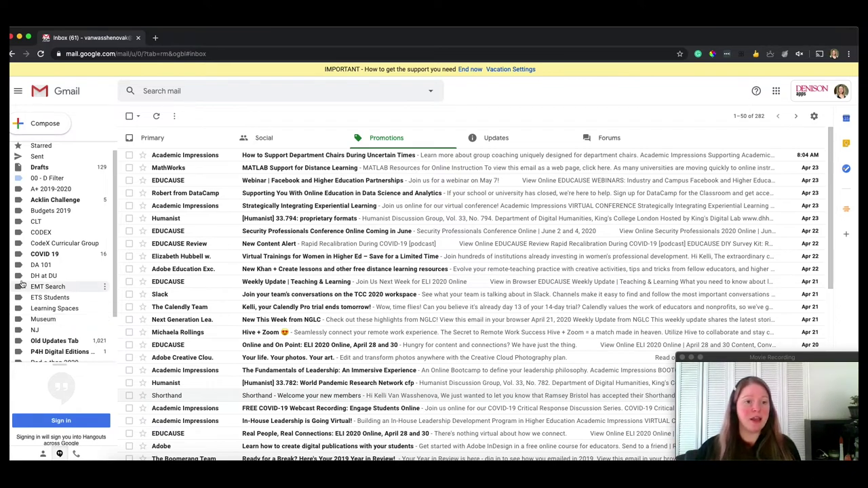
scroll(53, 290, "up", 1)
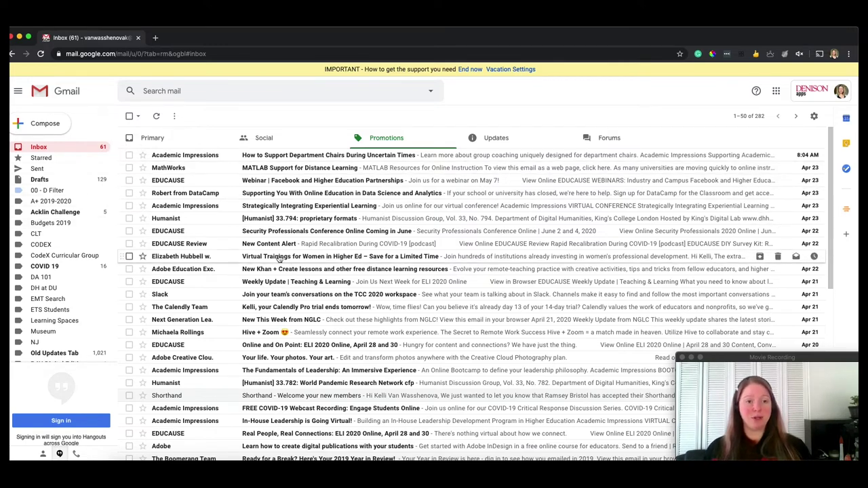
Step: Select all 282 Promotions conversations and start a new label from the Move to list
left_click(129, 118)
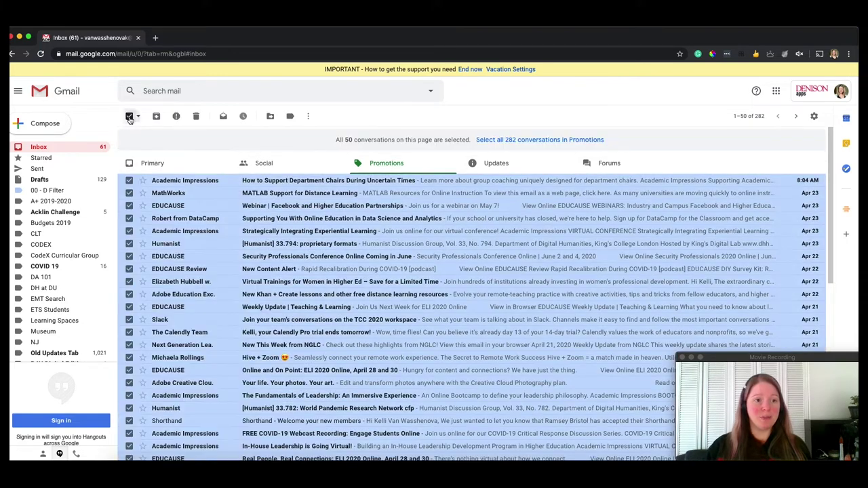
left_click(525, 141)
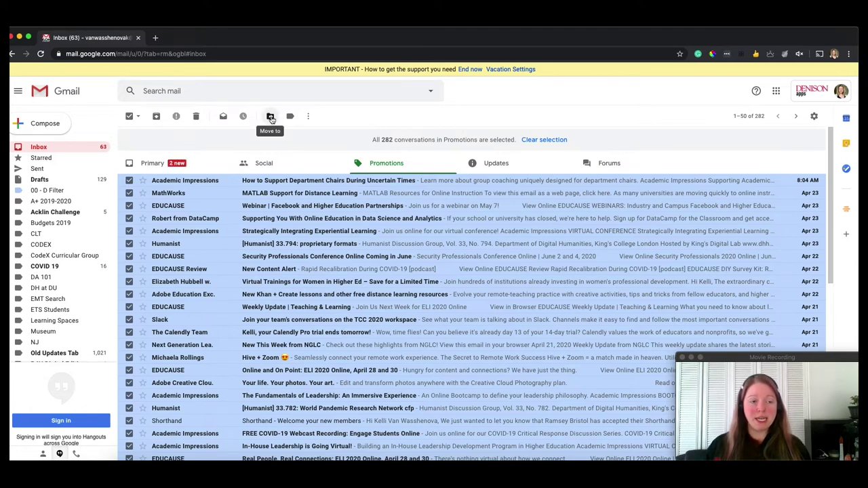
left_click(271, 118)
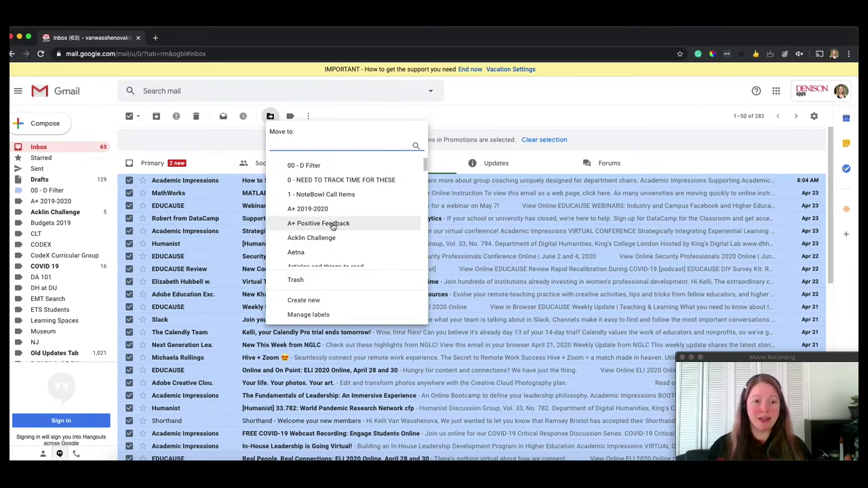
scroll(333, 226, "down", 5)
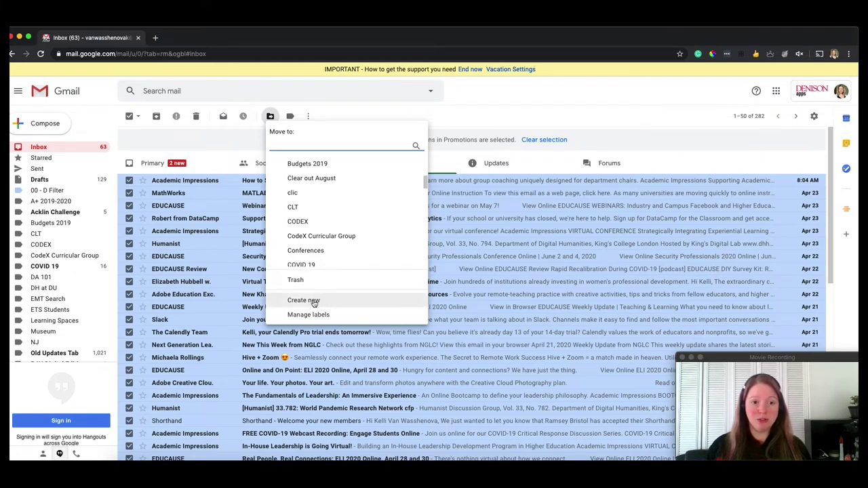
left_click(314, 301)
Step: Create the label '0ld Promotions April 2020' and confirm moving all 282 conversations into it
left_click(376, 253)
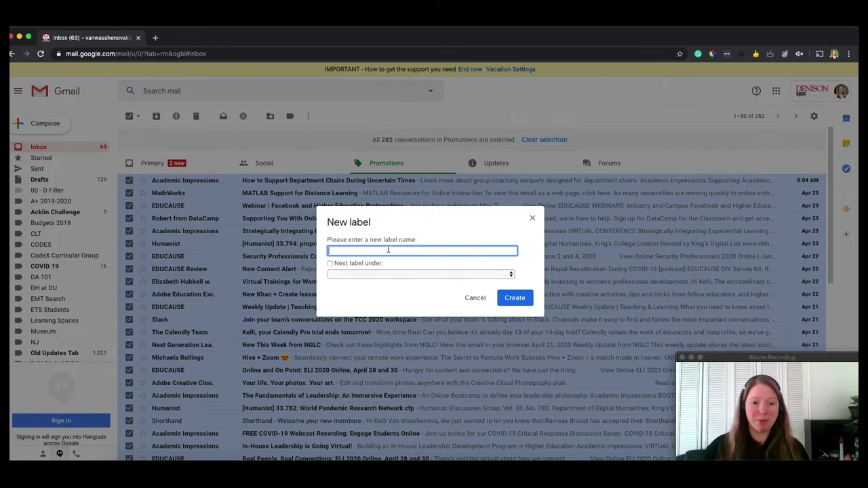
type("0")
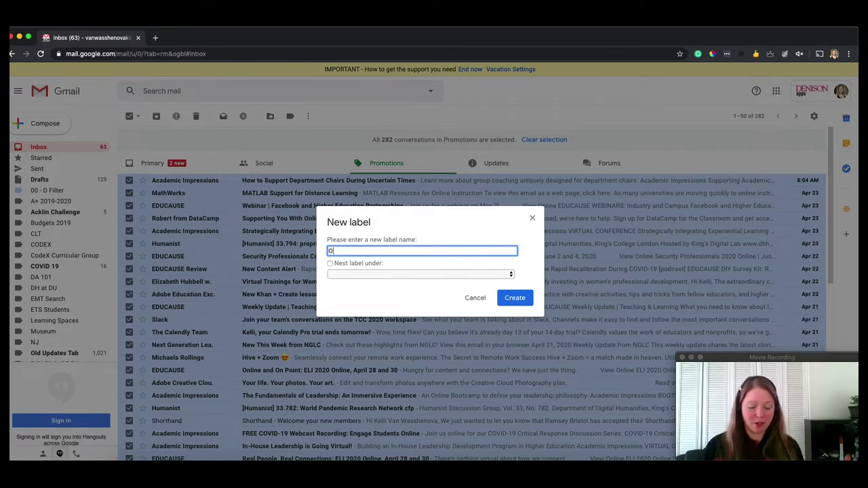
type("ld Promotions")
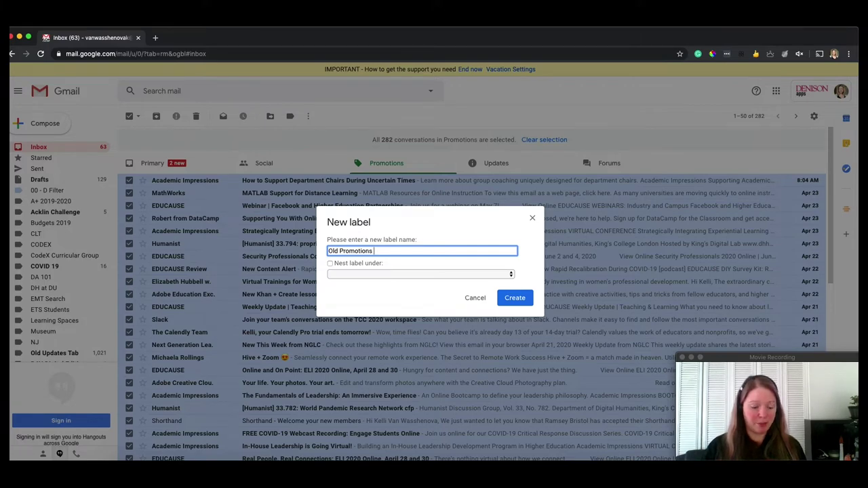
type(" April 2020")
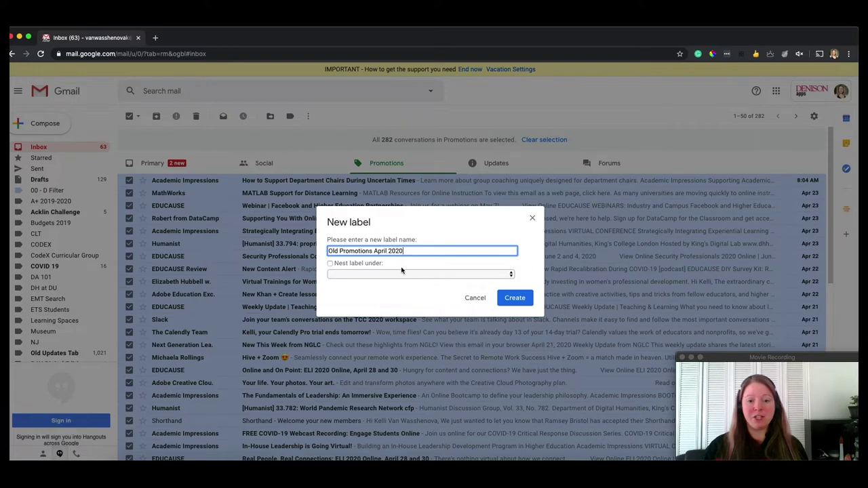
left_click(513, 300)
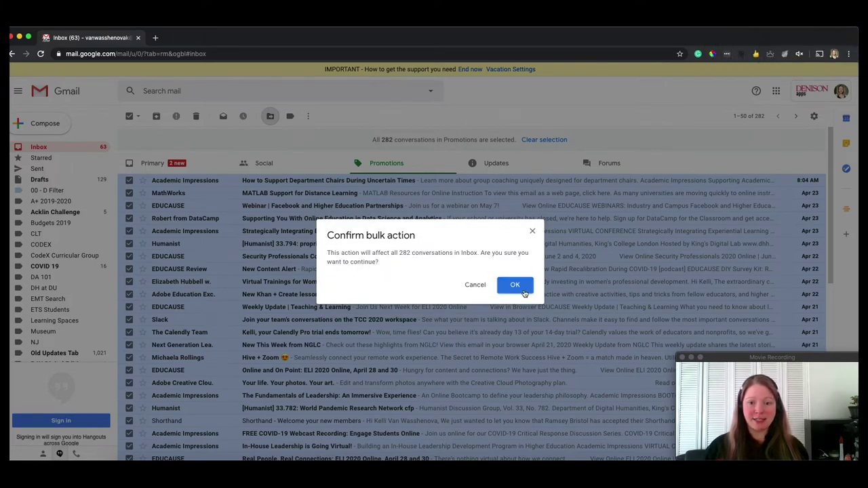
left_click(524, 292)
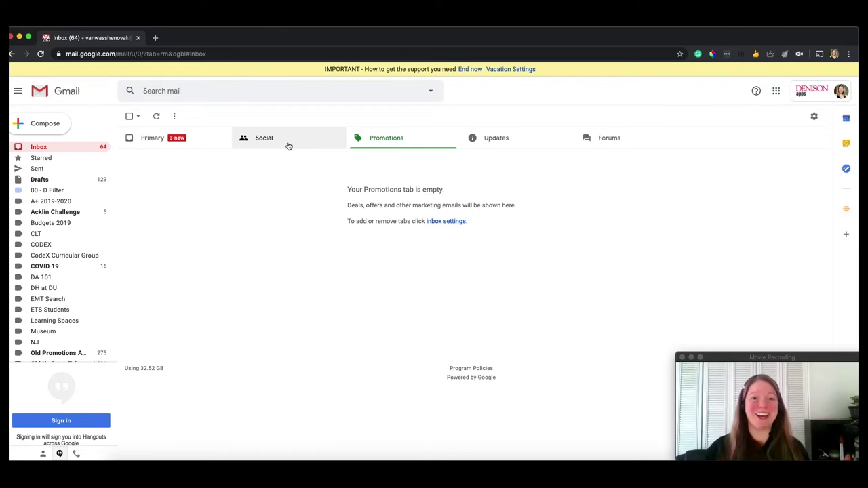
Step: Check that the Social, Promotions, Updates and Forums tabs are all empty
left_click(287, 143)
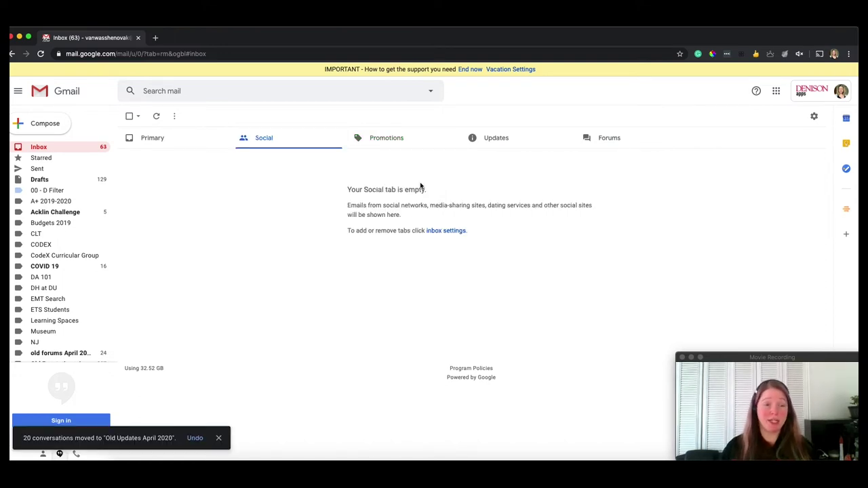
left_click(407, 148)
left_click(523, 147)
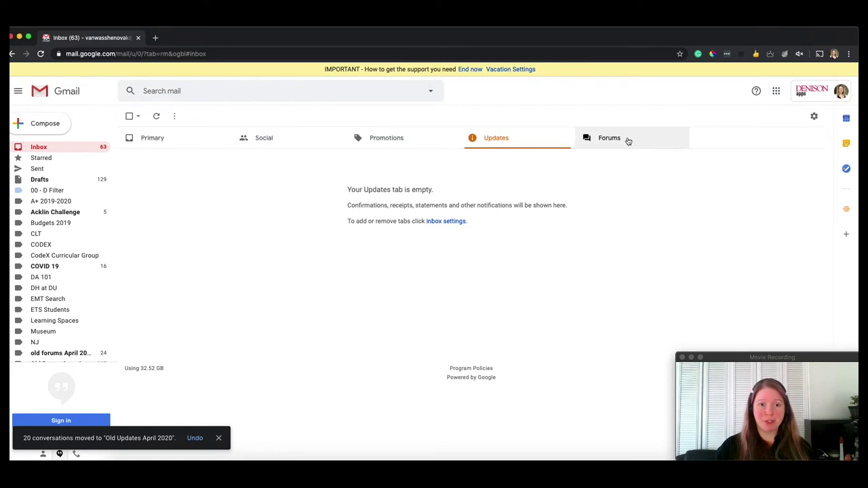
left_click(414, 141)
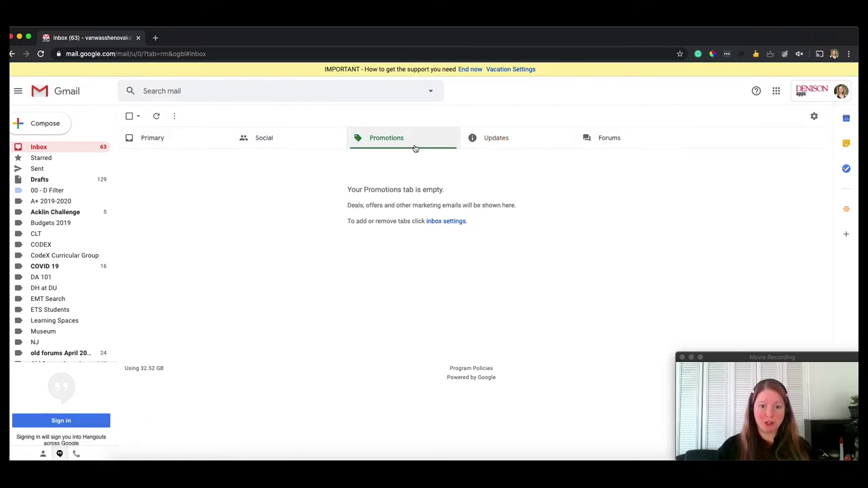
left_click(529, 142)
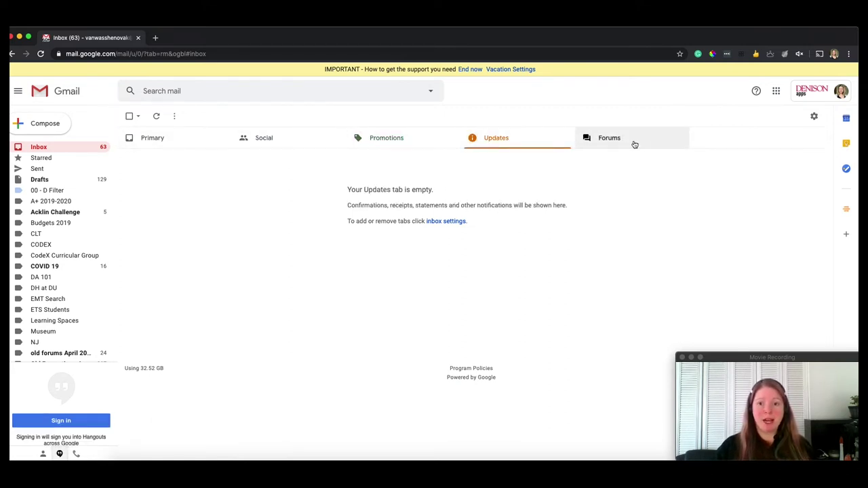
left_click(632, 142)
left_click(298, 145)
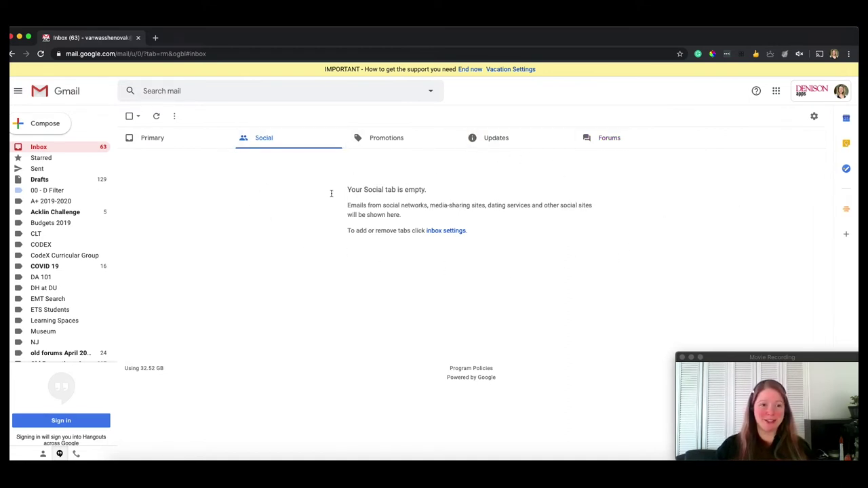
Step: Return to the Primary inbox and view its newest/oldest sort choices
left_click(171, 141)
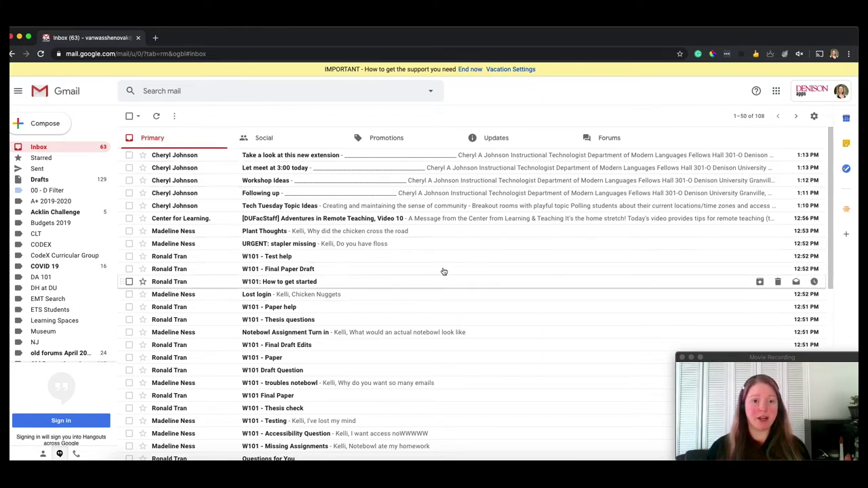
left_click(757, 119)
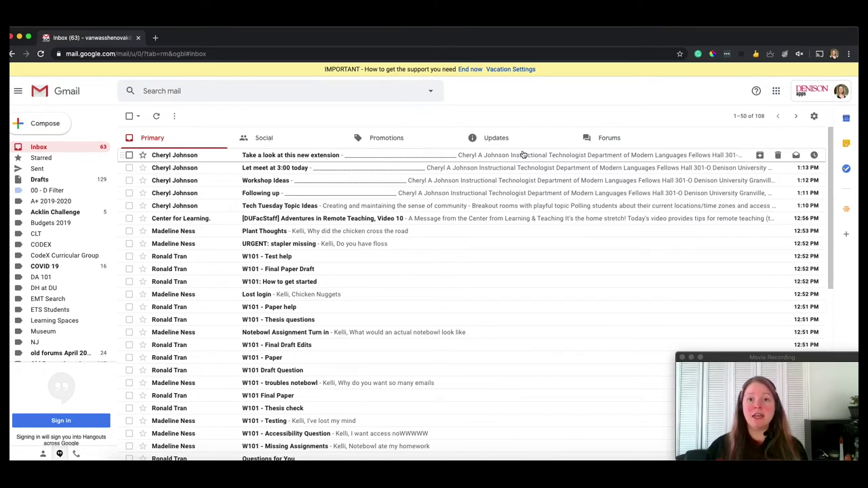
left_click(758, 122)
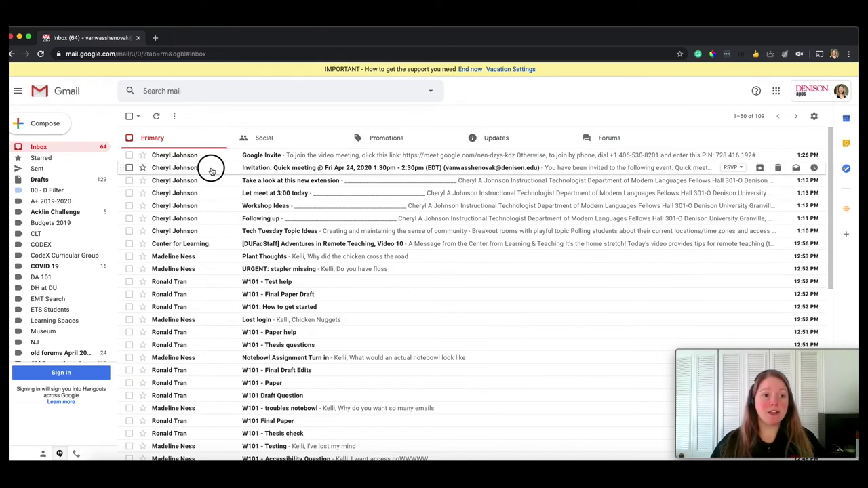
Step: Drag the 'Invitation: Quick meeting' row from Primary onto the Updates tab
left_click_drag(210, 170, 485, 140)
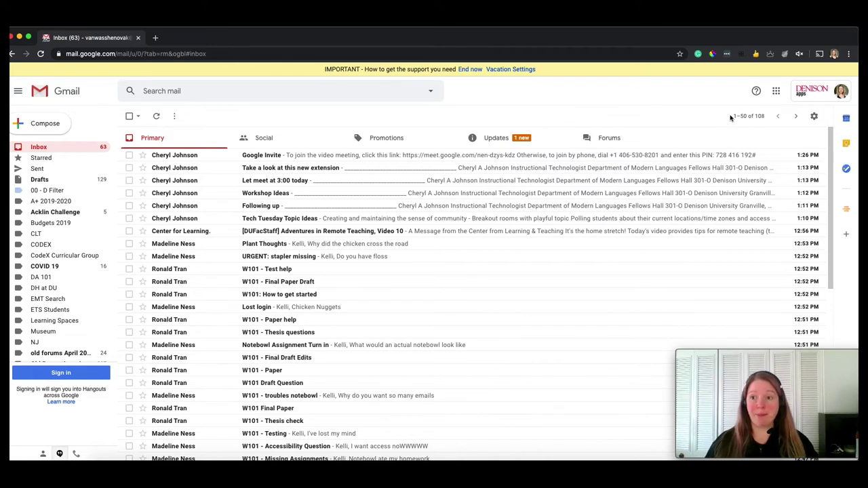
Step: Open the Inbox tab of the full Gmail settings
left_click(815, 119)
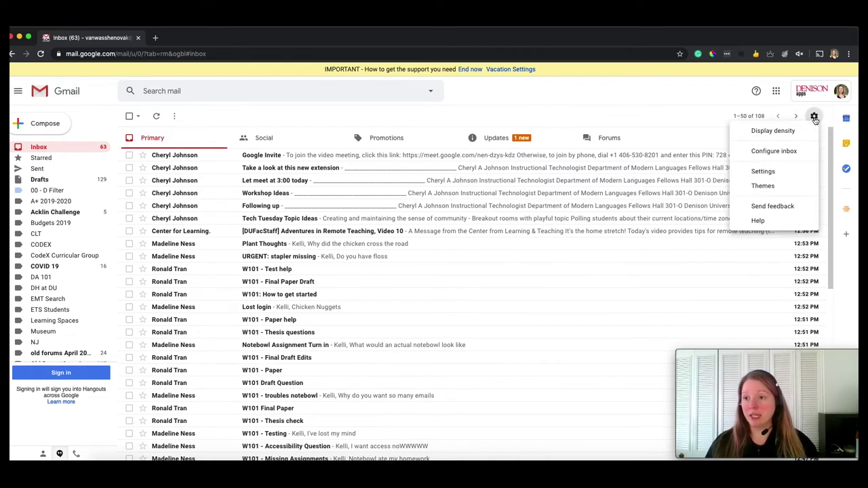
left_click(771, 171)
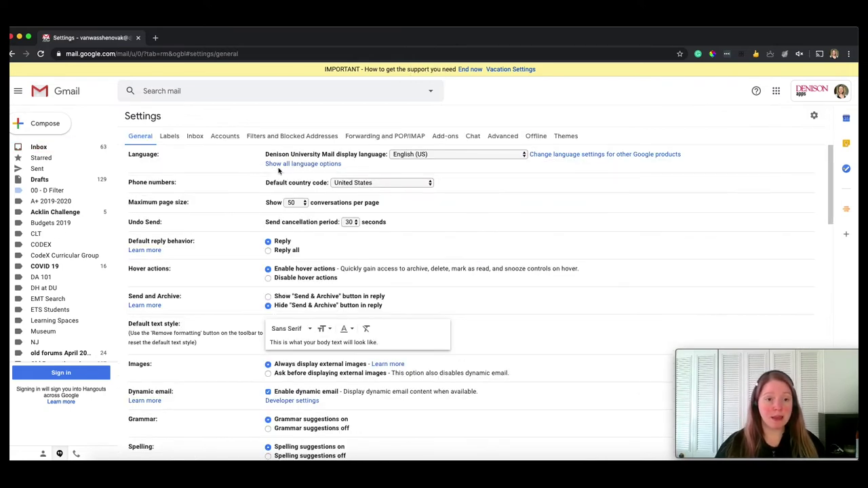
left_click(195, 136)
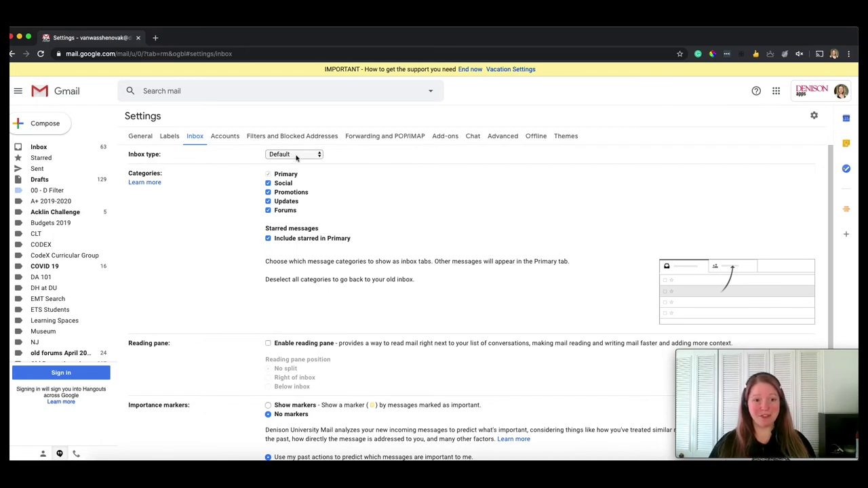
Step: Try Important first and Unread first as inbox type, then choose Priority Inbox
left_click(296, 155)
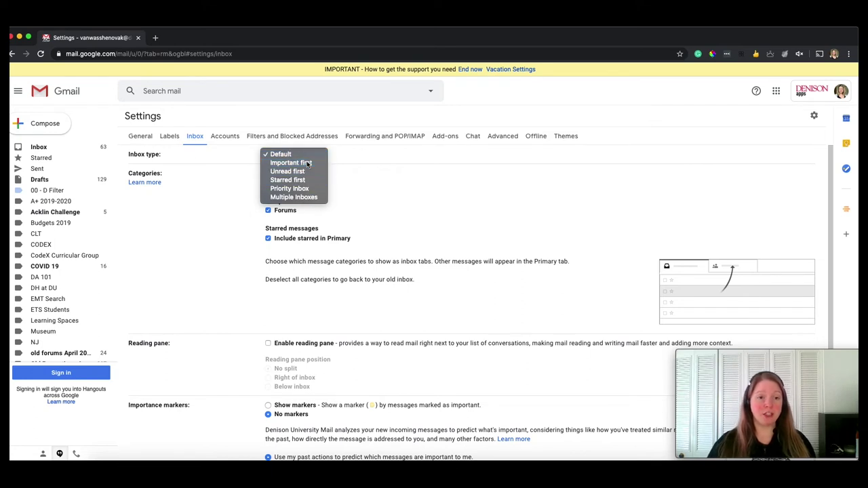
left_click(307, 162)
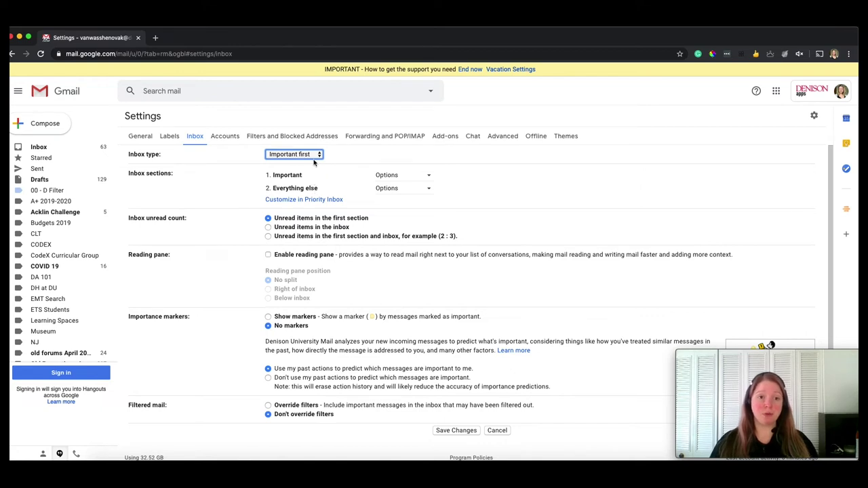
left_click(317, 156)
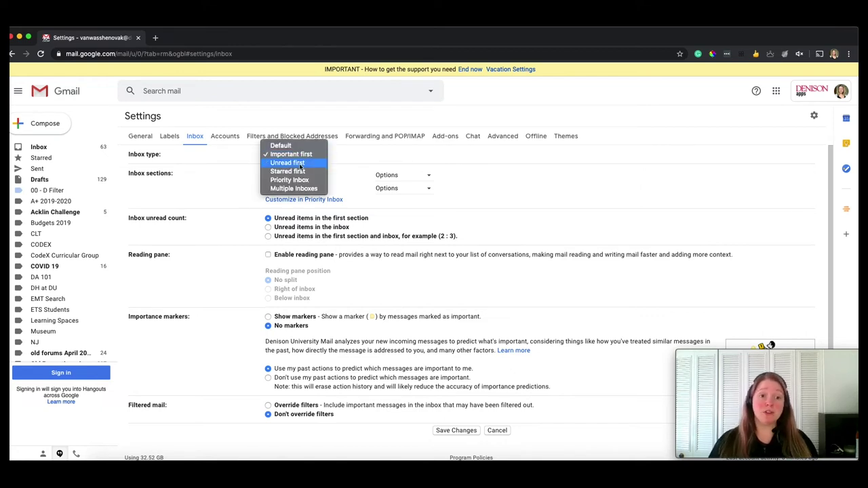
left_click(301, 164)
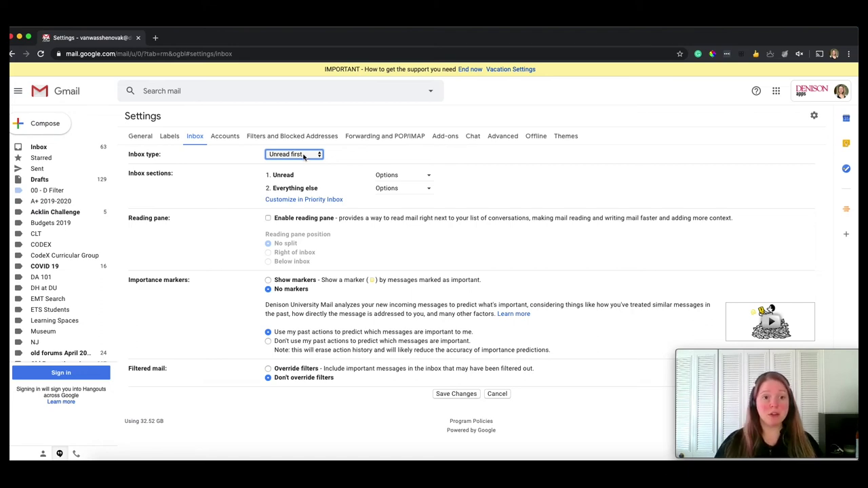
left_click(303, 155)
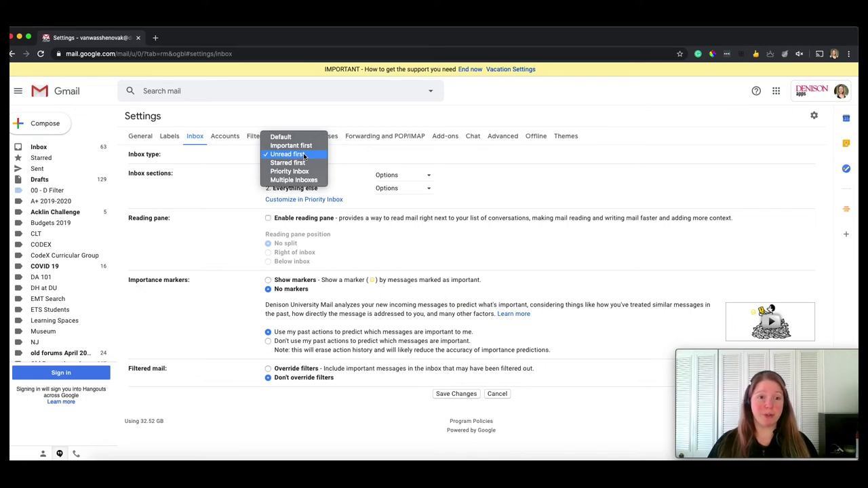
left_click(303, 172)
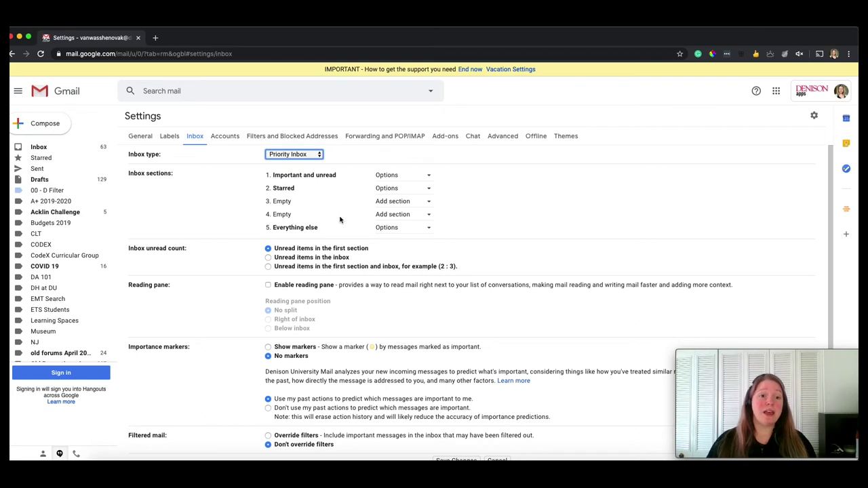
Step: Set the Priority Inbox sections to Important, Unread, and an added Starred section
left_click(398, 176)
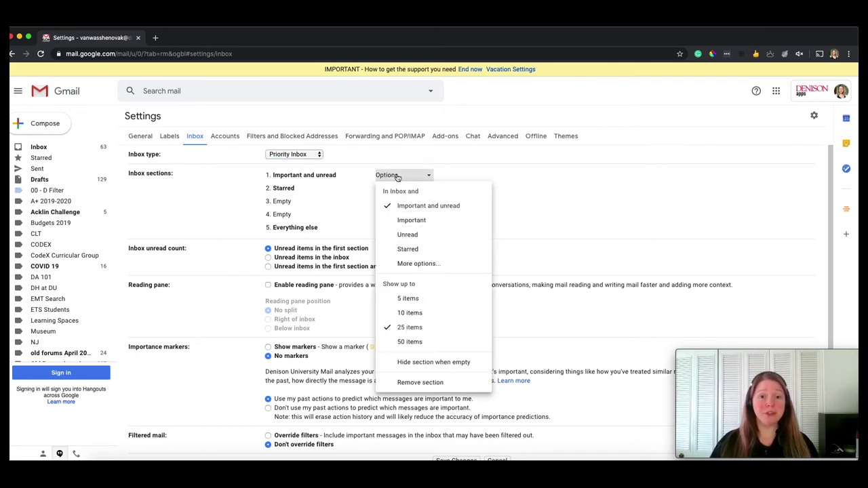
left_click(410, 235)
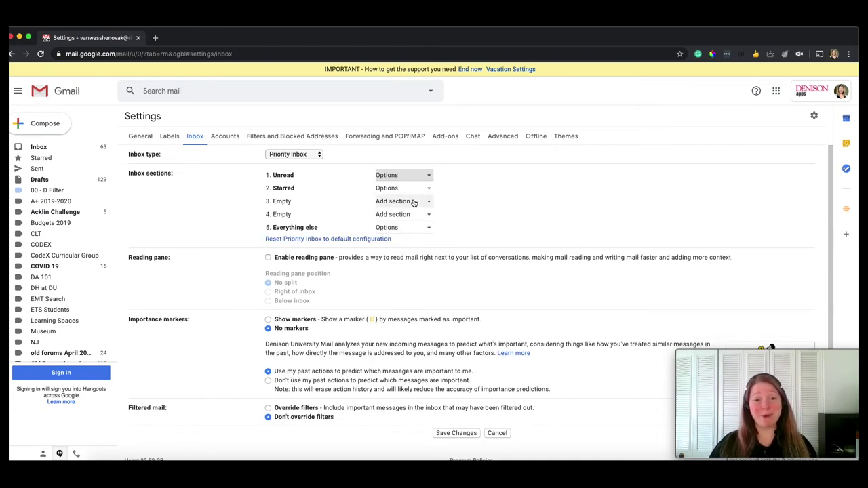
left_click(423, 178)
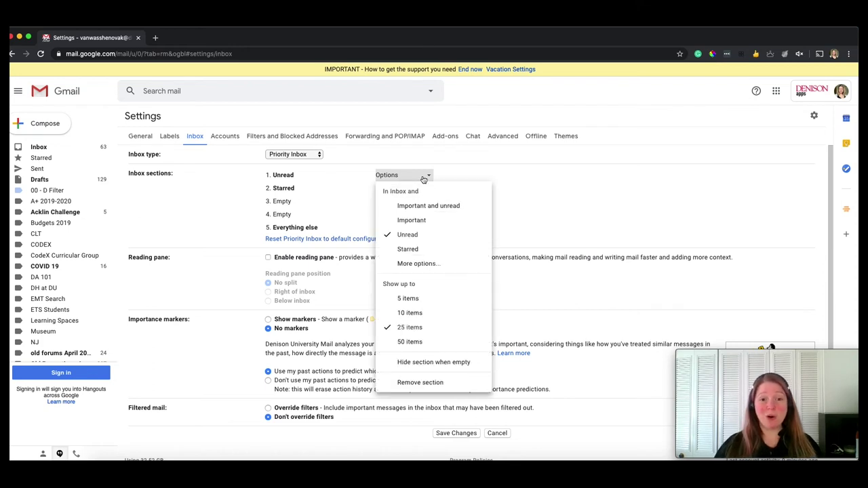
left_click(413, 220)
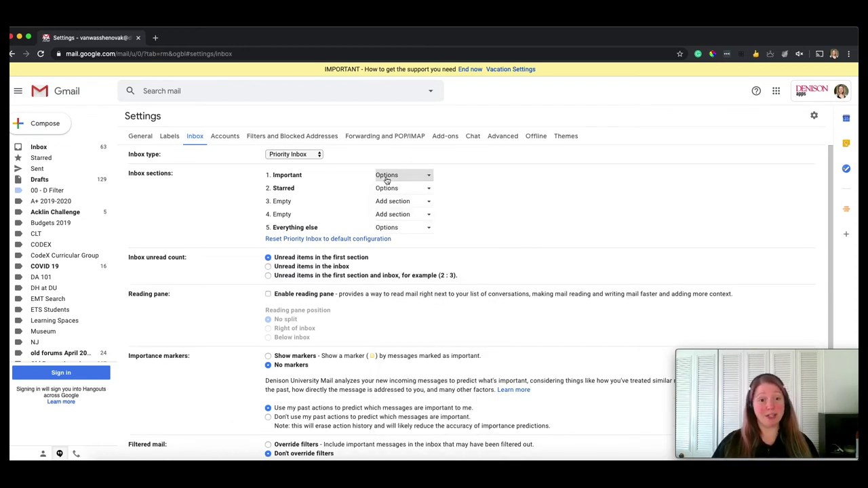
left_click(422, 191)
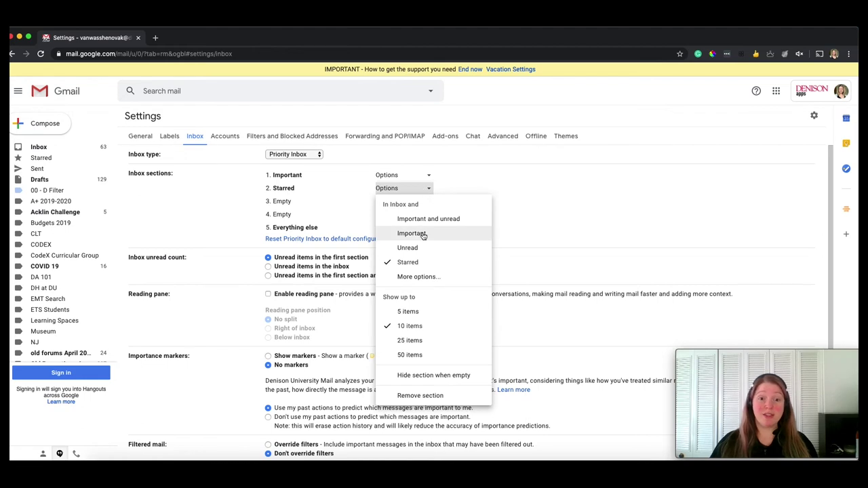
left_click(430, 247)
left_click(407, 202)
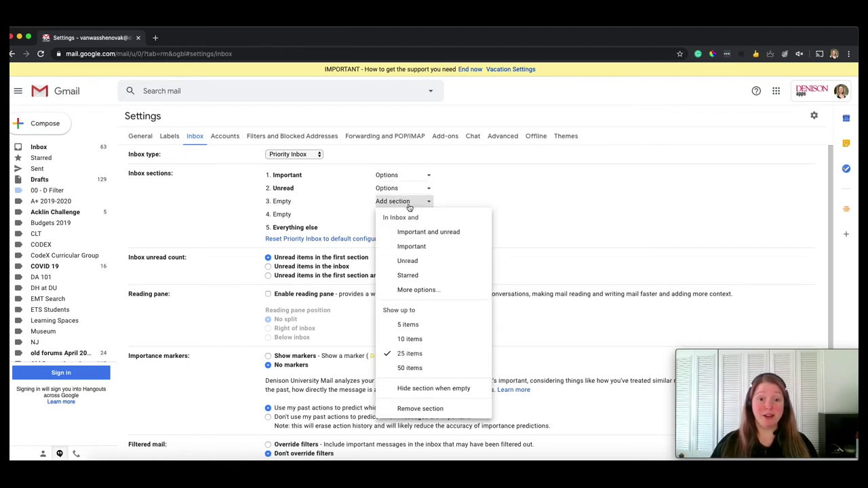
left_click(409, 275)
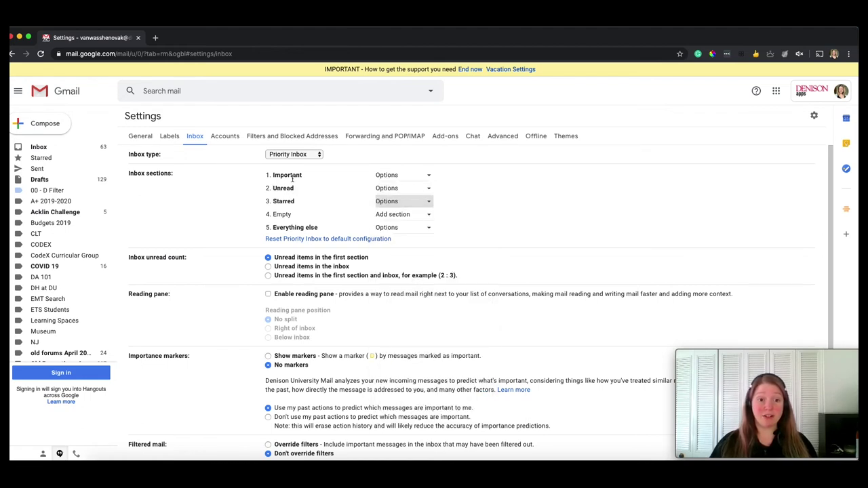
Step: Turn on importance markers and save the Priority Inbox settings
left_click(420, 177)
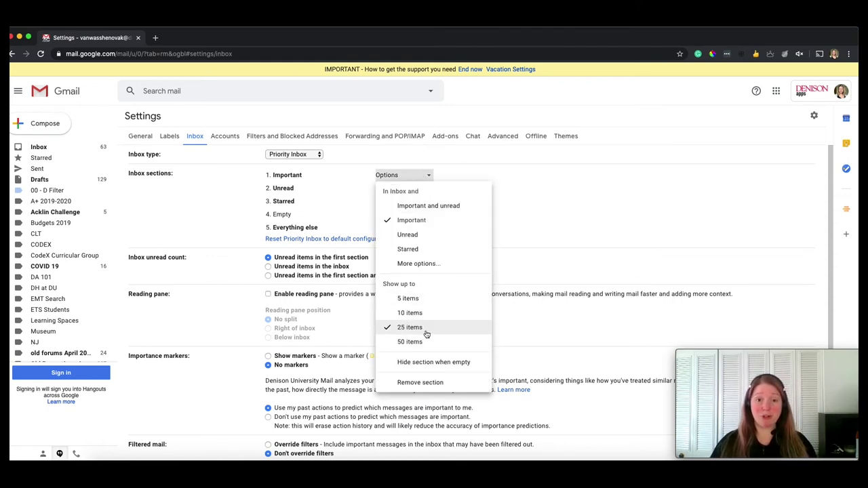
left_click(424, 175)
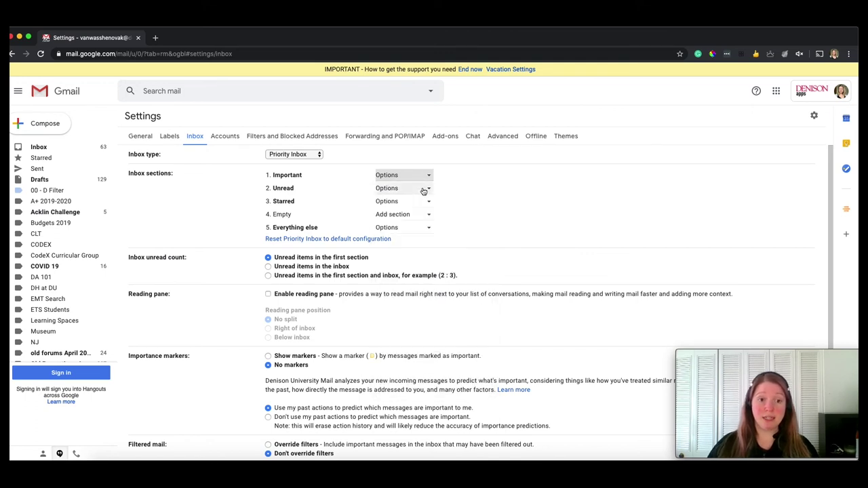
left_click(423, 190)
left_click(423, 190)
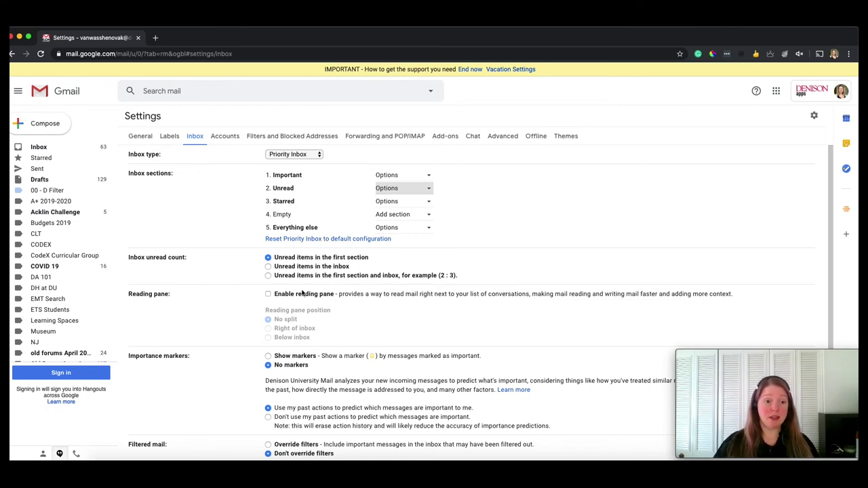
scroll(237, 316, "down", 1)
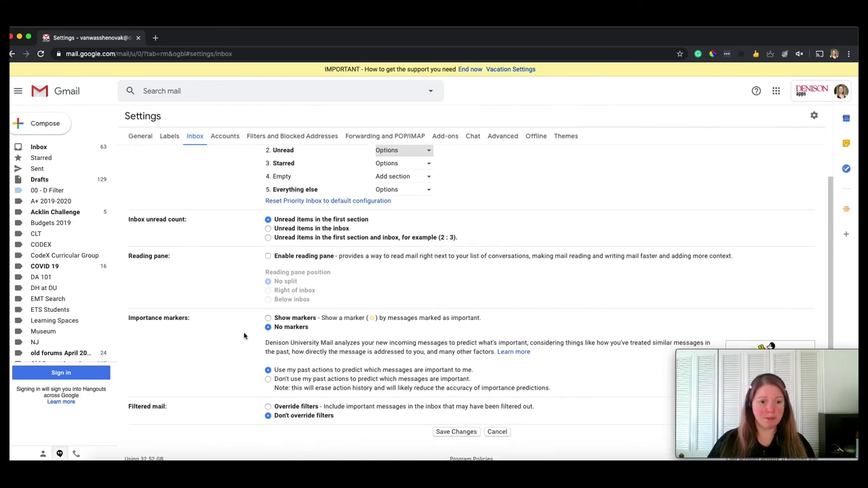
left_click(269, 318)
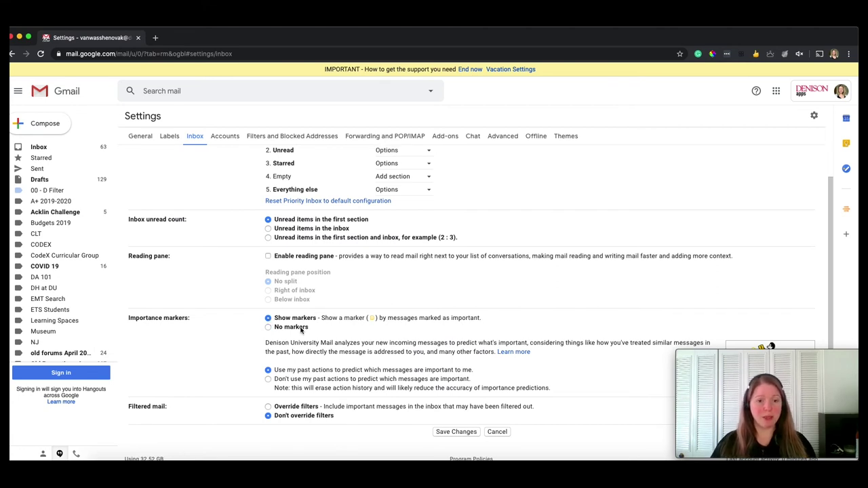
scroll(301, 330, "up", 1)
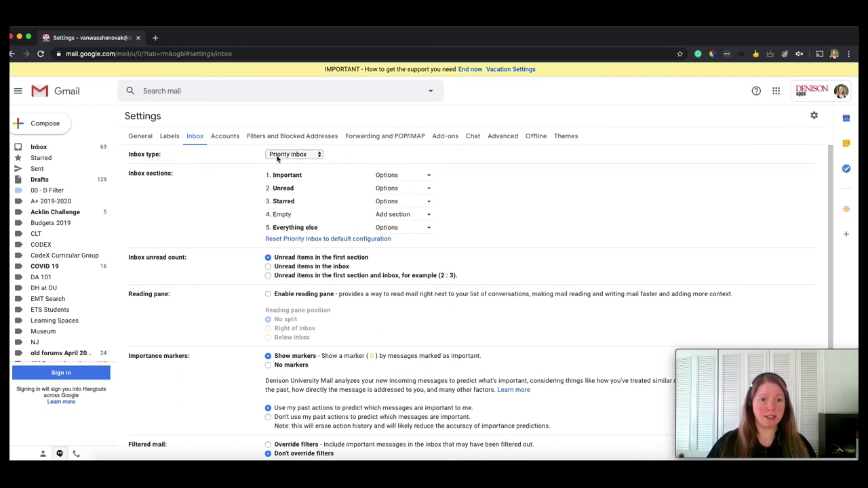
scroll(378, 272, "down", 2)
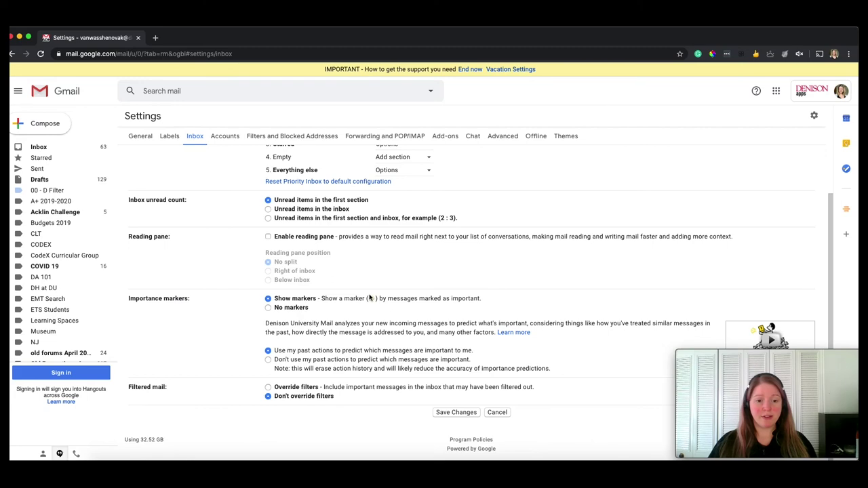
left_click(466, 415)
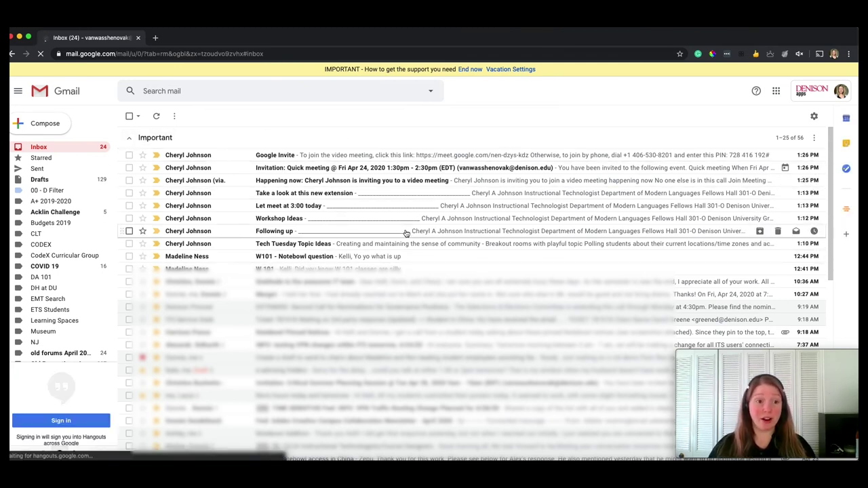
Step: Fold the Important, Everything else, Starred and Unread sections down to their headings
left_click(129, 140)
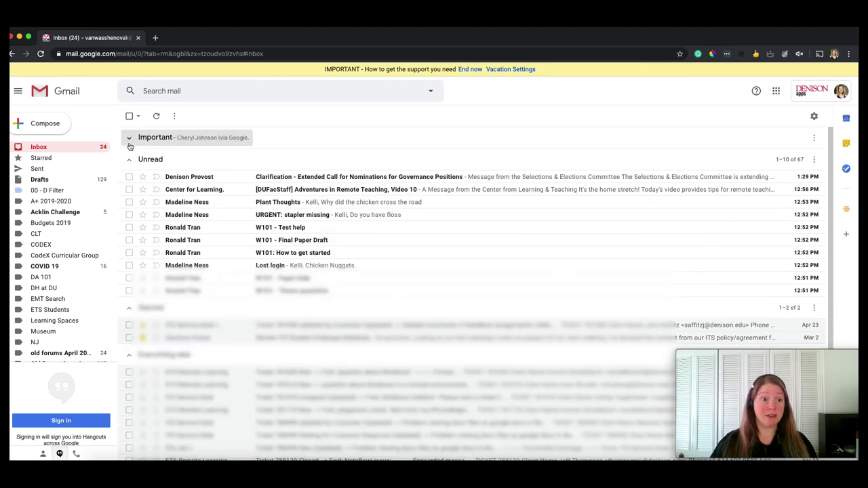
left_click(128, 140)
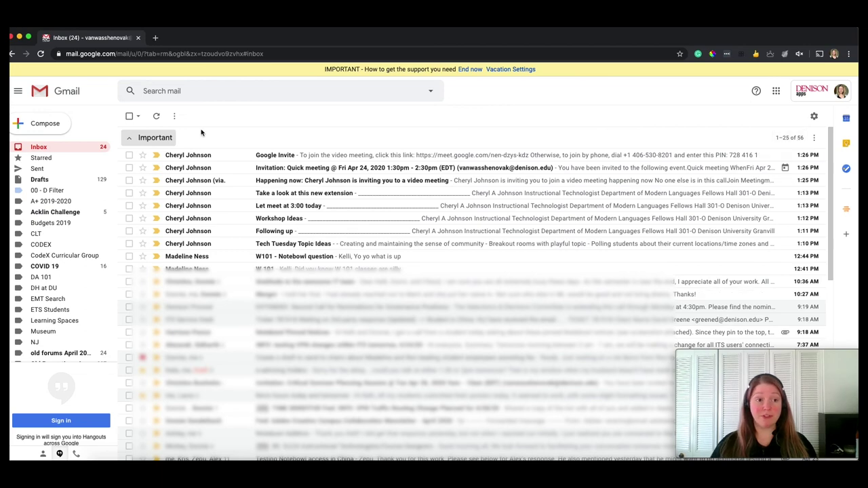
scroll(370, 202, "down", 2)
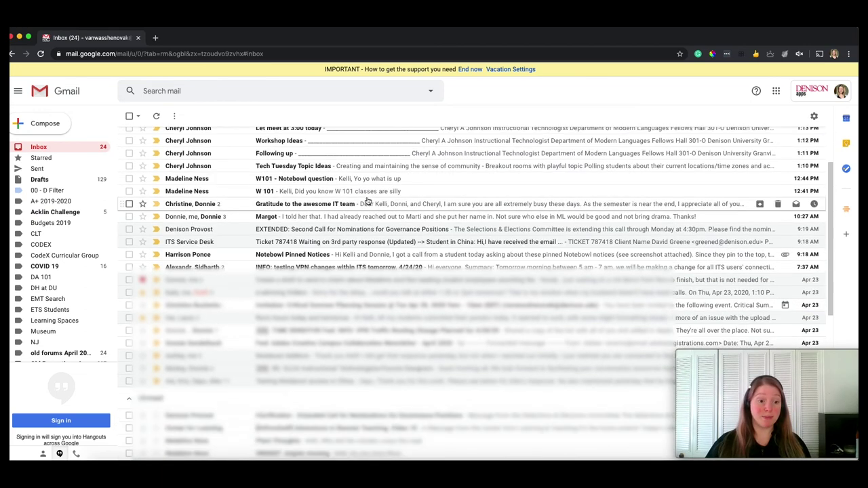
scroll(366, 203, "up", 2)
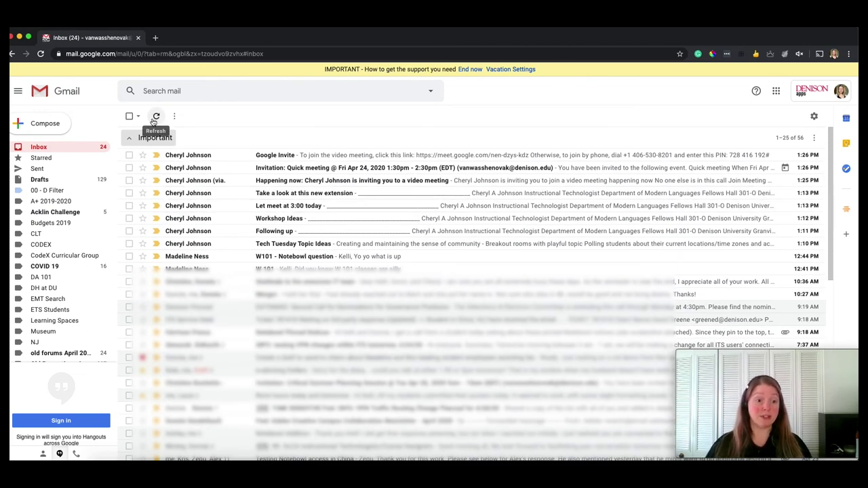
left_click(130, 138)
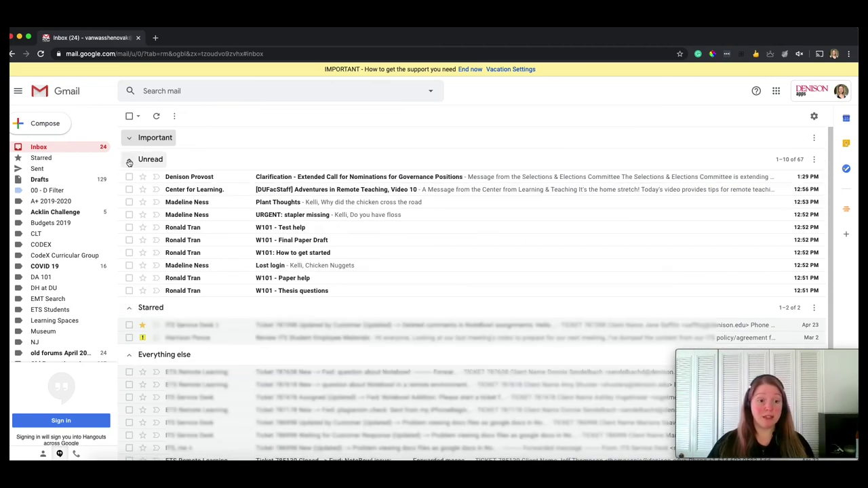
left_click(129, 357)
left_click(129, 308)
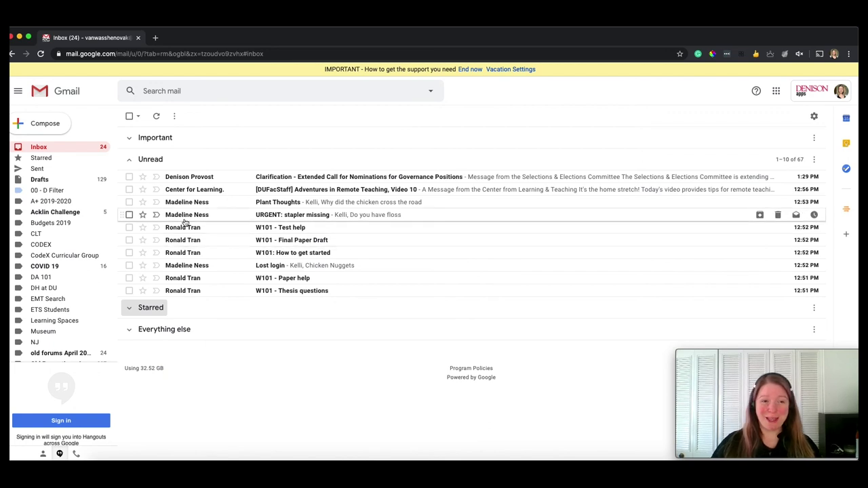
left_click(129, 159)
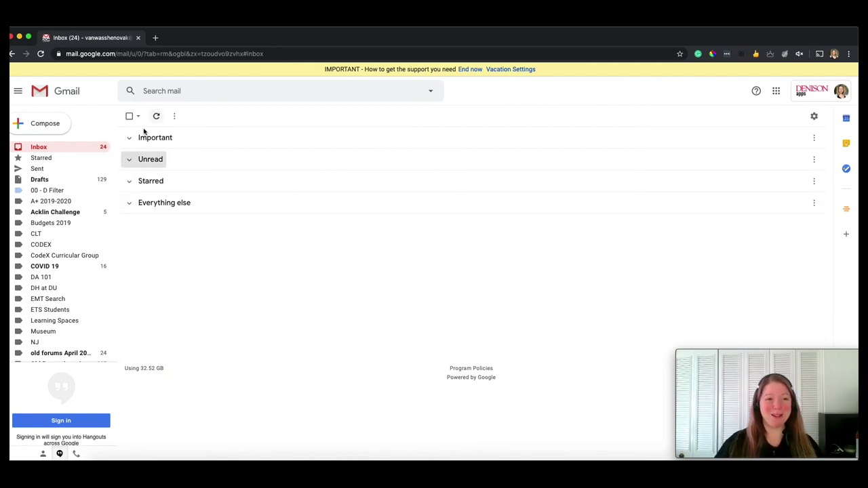
Step: Remove the Important section in the Inbox settings, save, and expand the Unread section
left_click(815, 117)
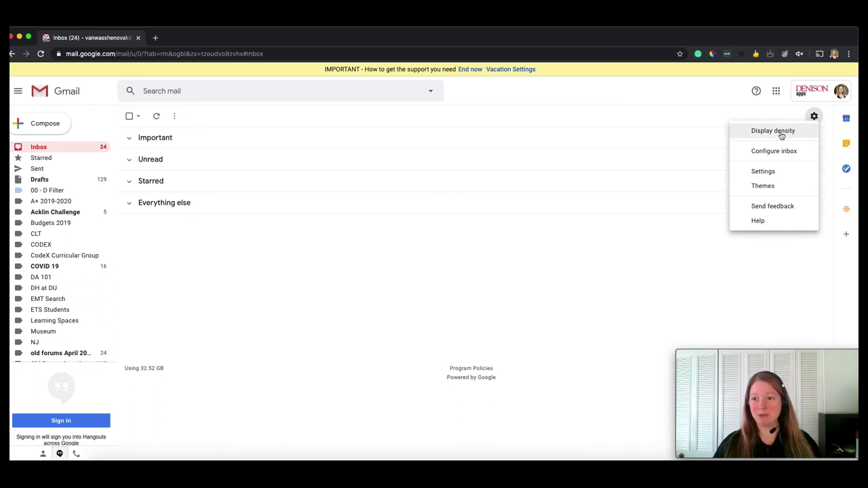
left_click(760, 176)
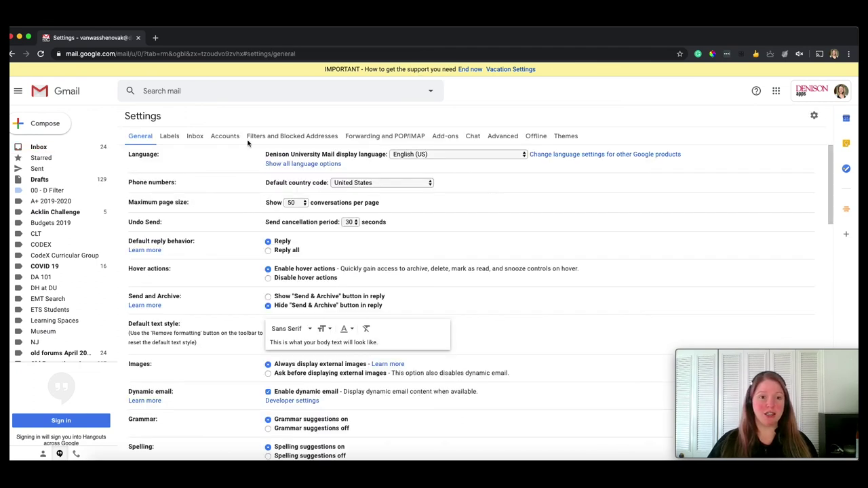
left_click(197, 137)
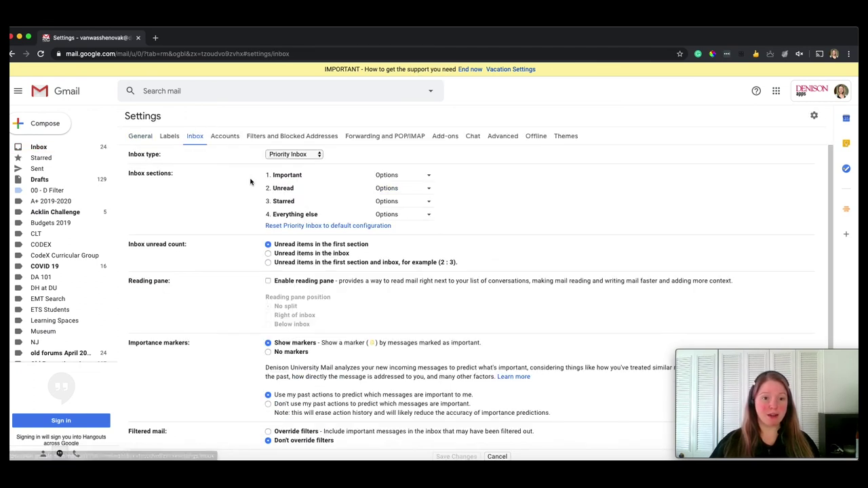
left_click(428, 177)
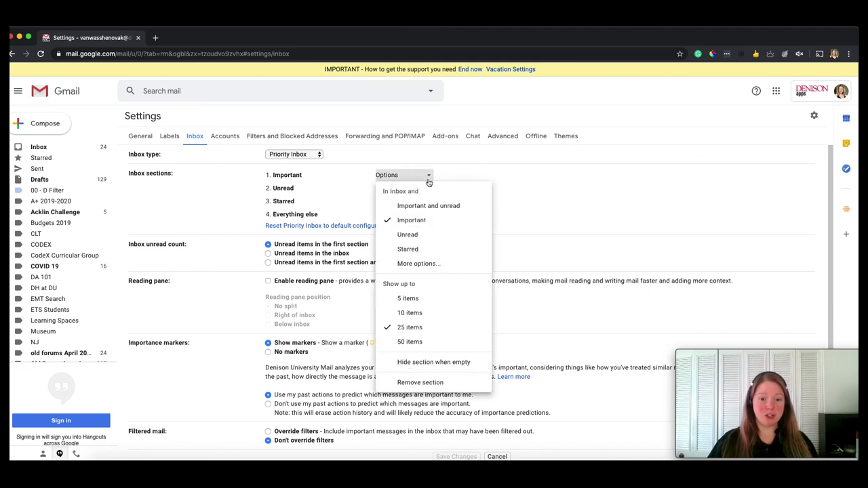
left_click(432, 383)
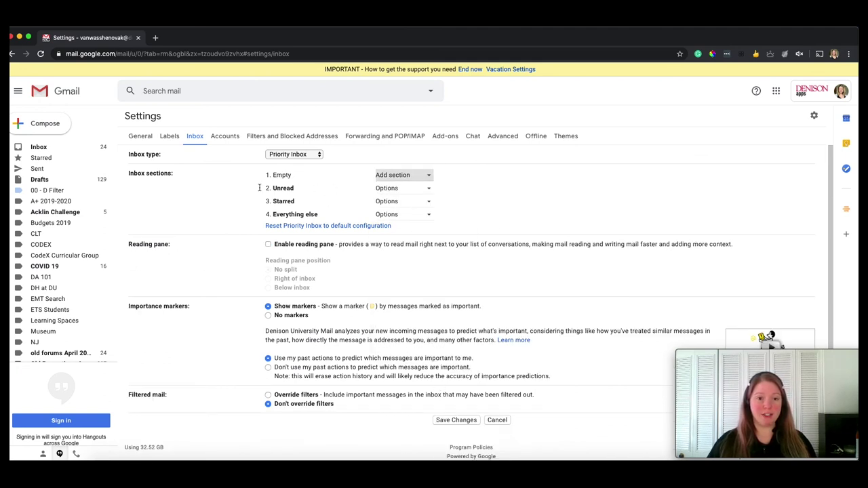
left_click(455, 420)
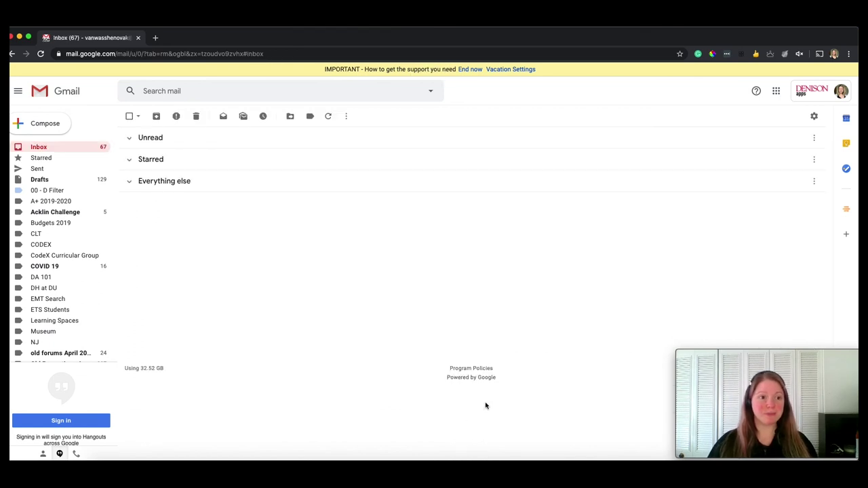
left_click(130, 139)
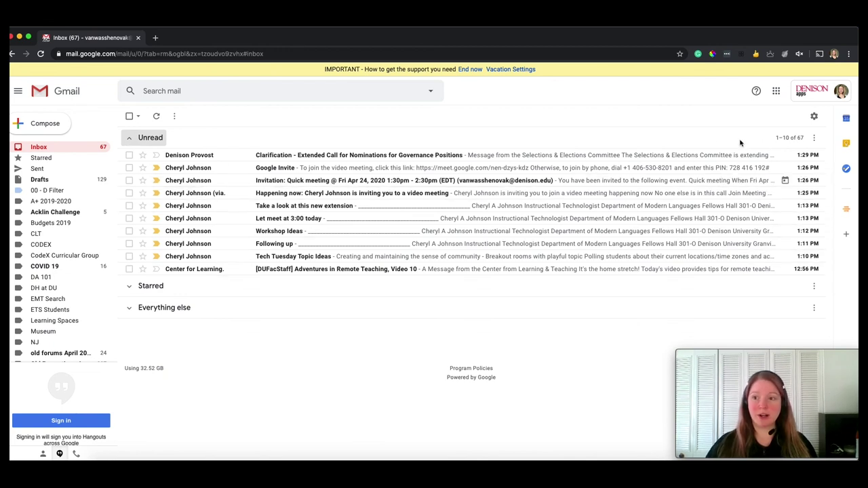
Step: Set the Unread section to show up to 50 items, listing 1–50 of 67 conversations
left_click(813, 138)
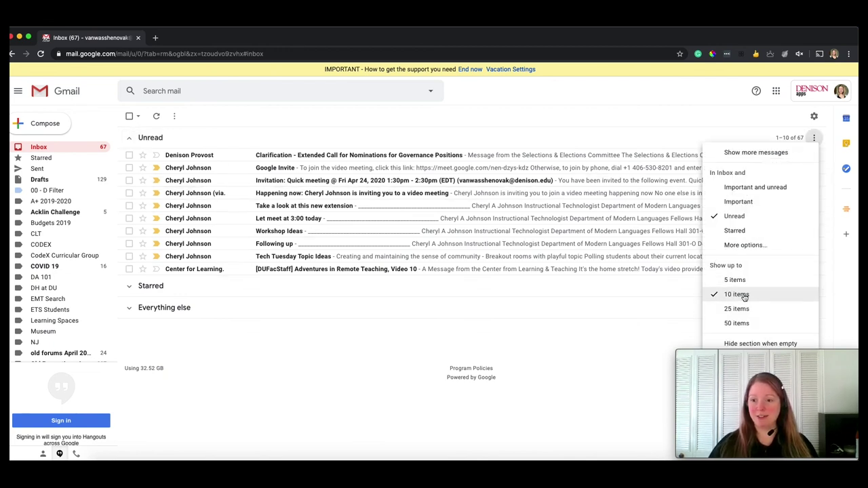
left_click(815, 139)
left_click(816, 140)
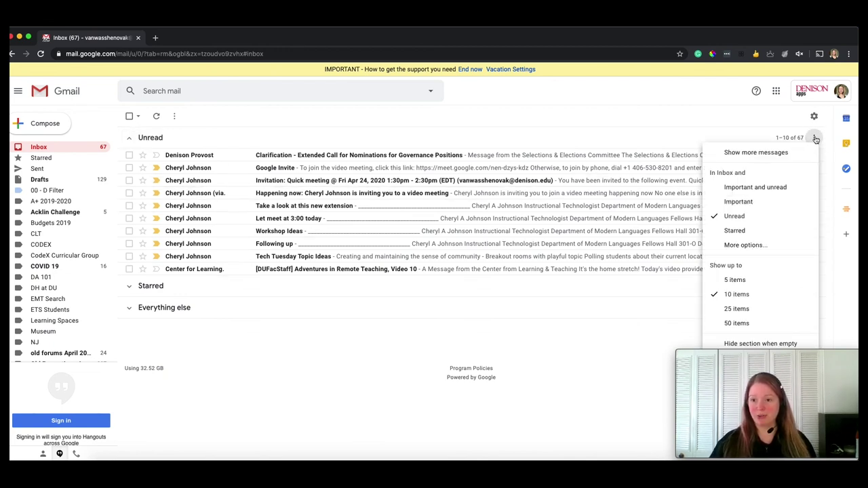
left_click(745, 325)
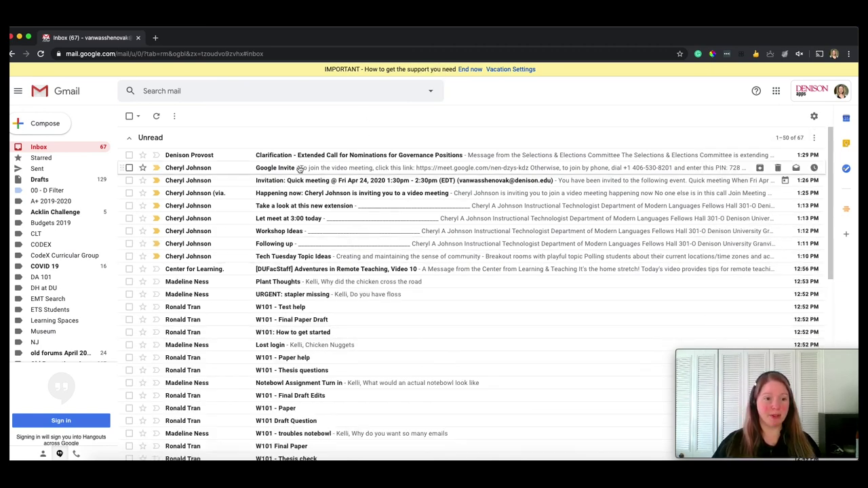
scroll(289, 173, "down", 15)
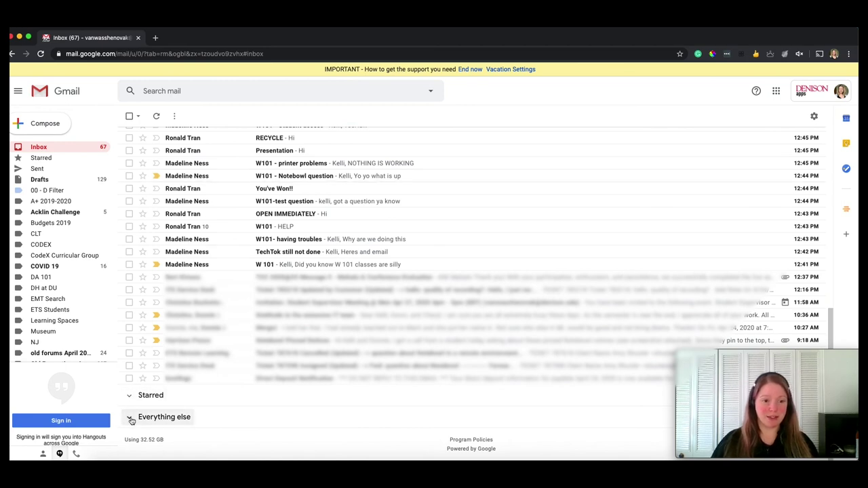
scroll(475, 227, "up", 15)
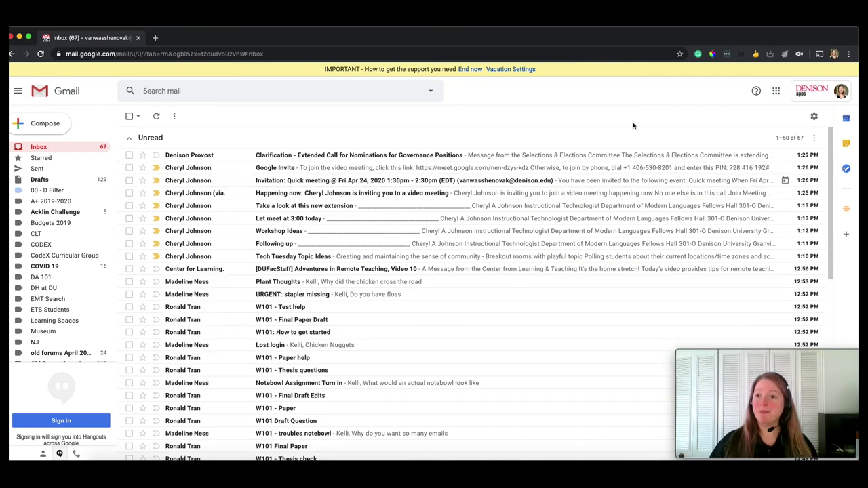